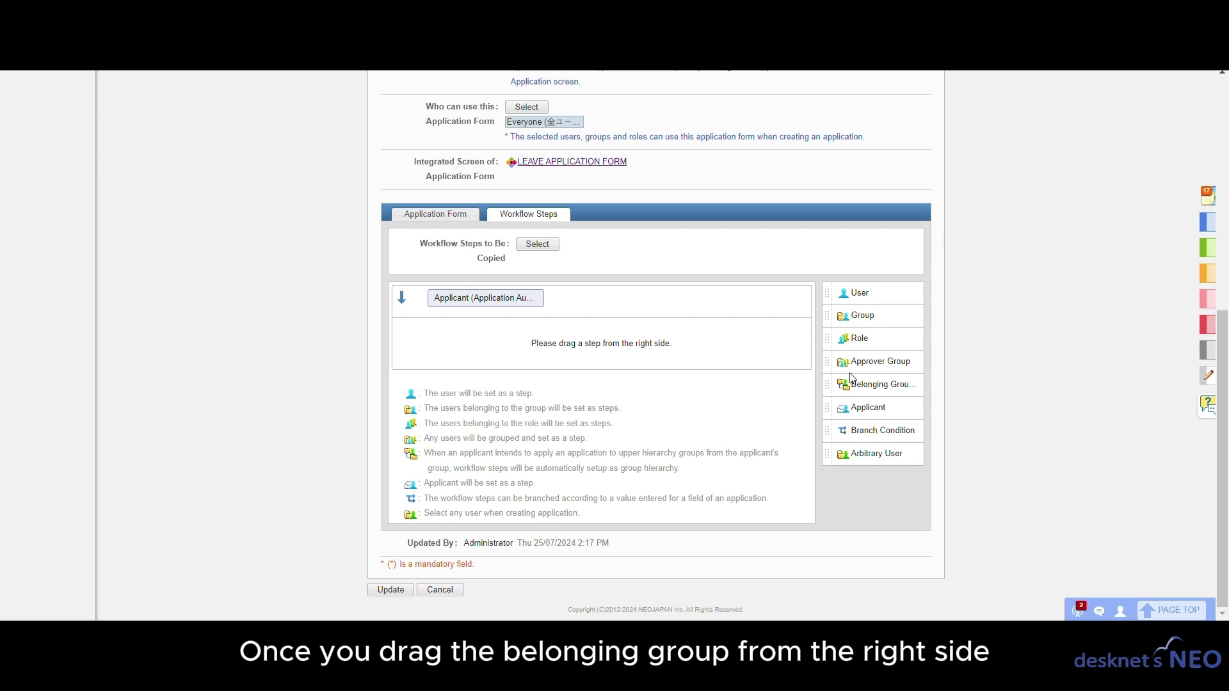
Add the Belonging Group Hierarchy to the leave application form's workflow steps.
drag(837, 394, 708, 359)
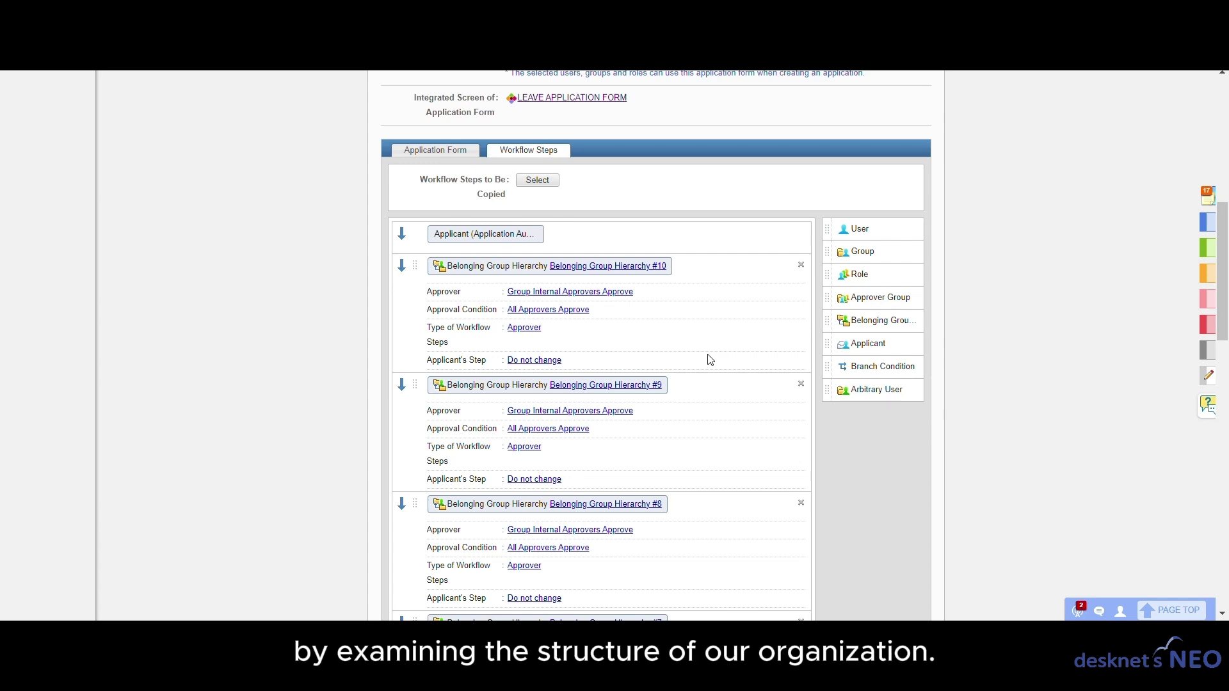
Open the user management list through the total number of users in the system Setup.
scroll(709, 359, up, 8)
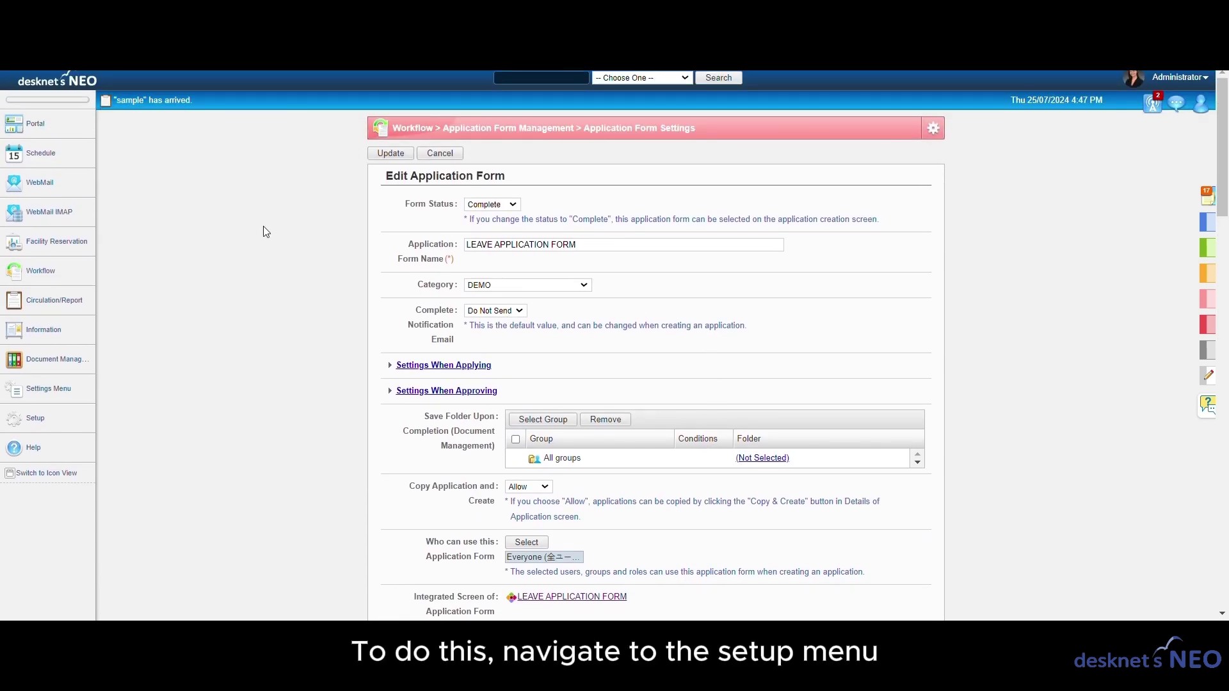
click(62, 119)
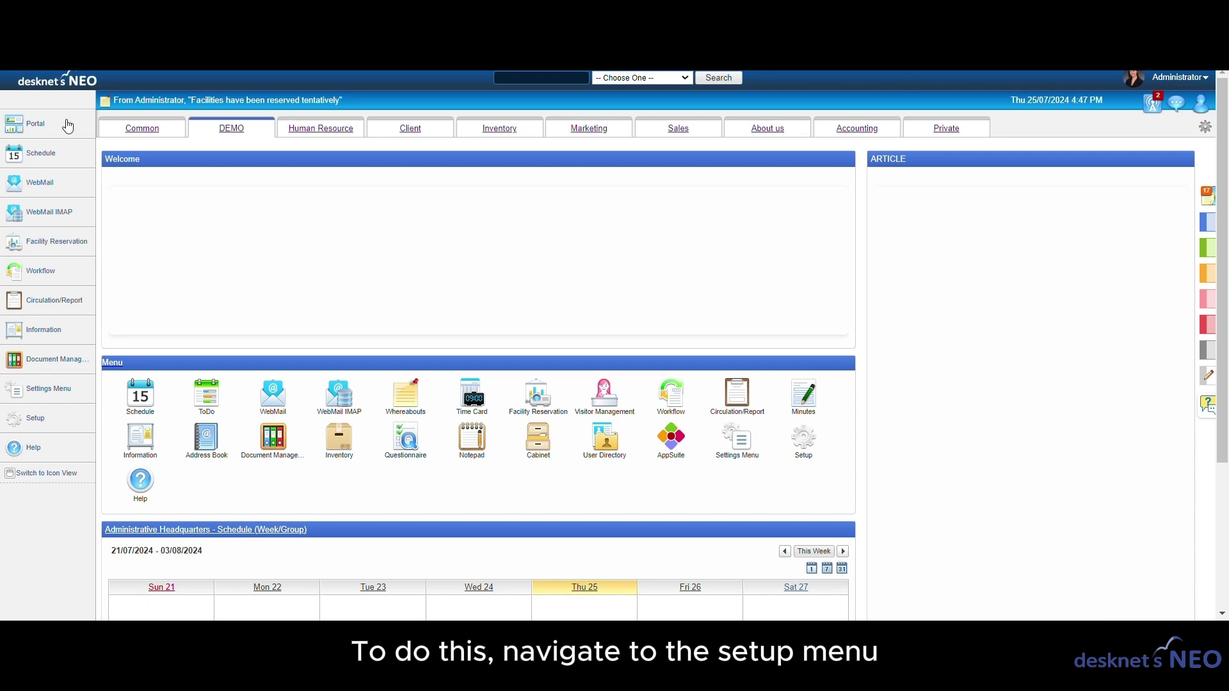
click(802, 447)
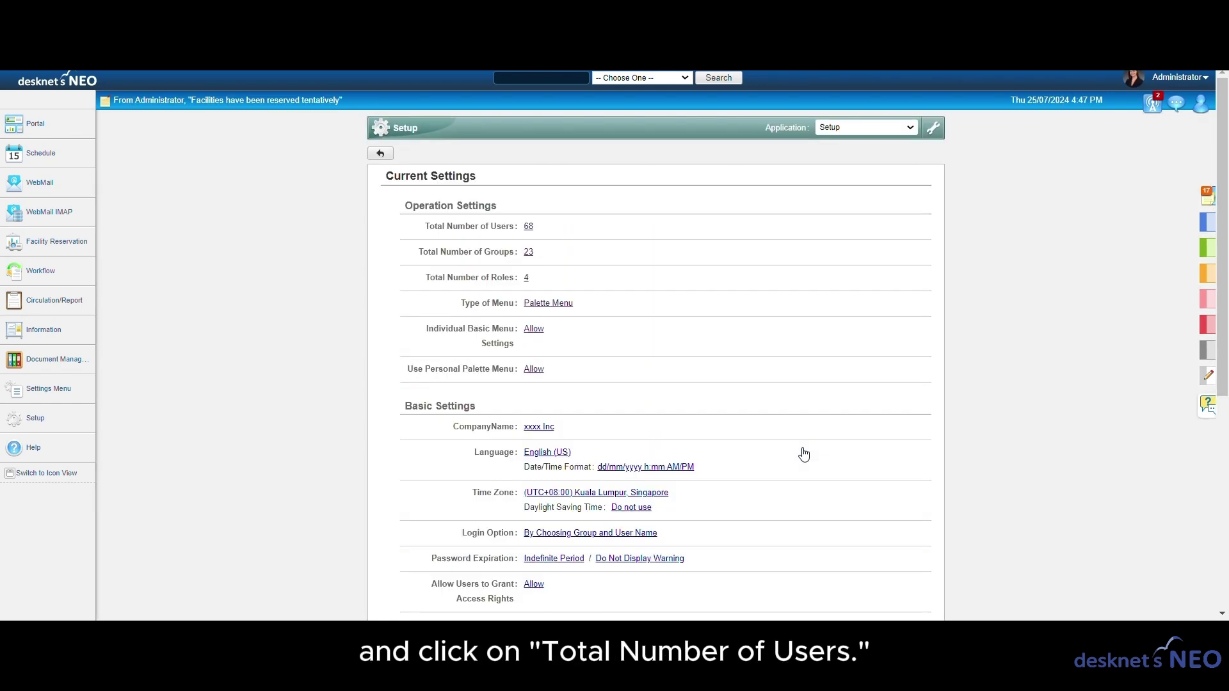
click(529, 228)
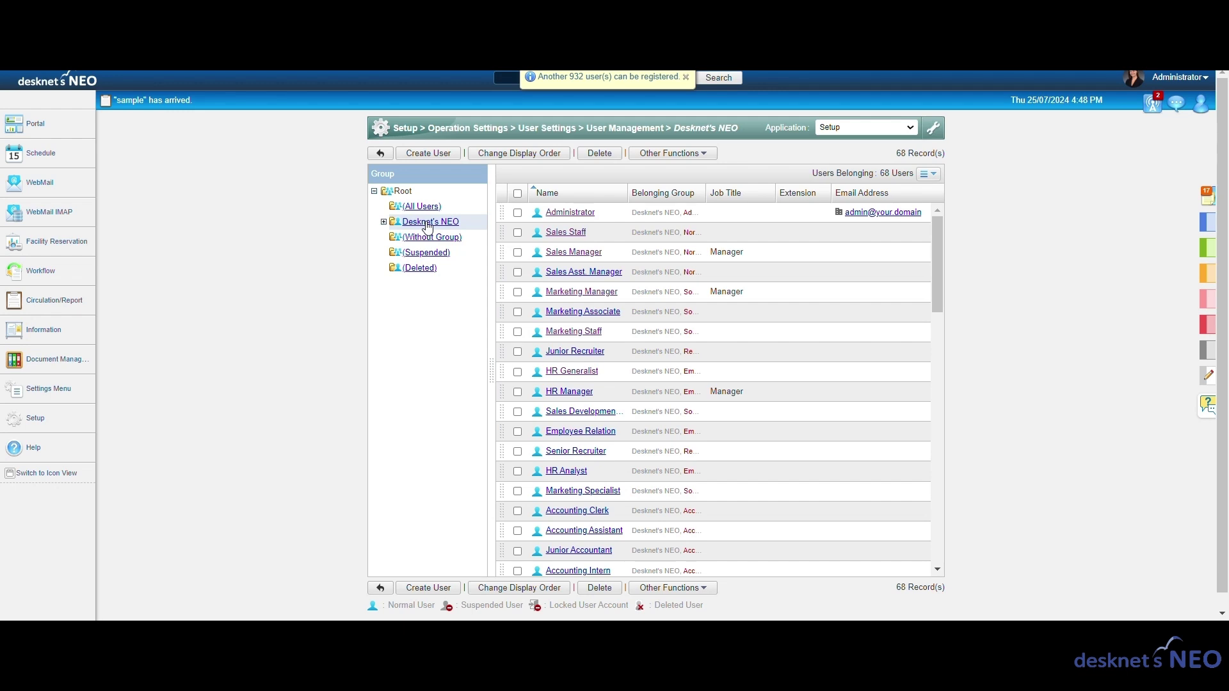
Expand the Desknet's NEO group and each of its departments to examine the organization's group hierarchy.
click(384, 222)
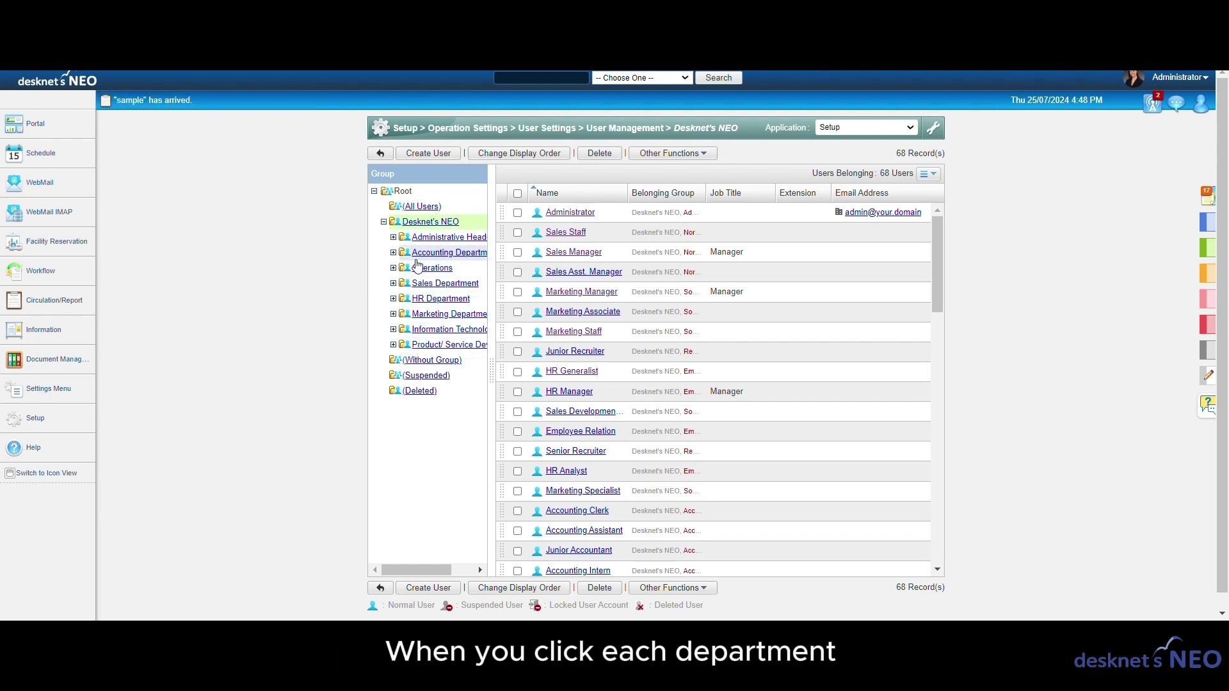
click(393, 238)
click(393, 269)
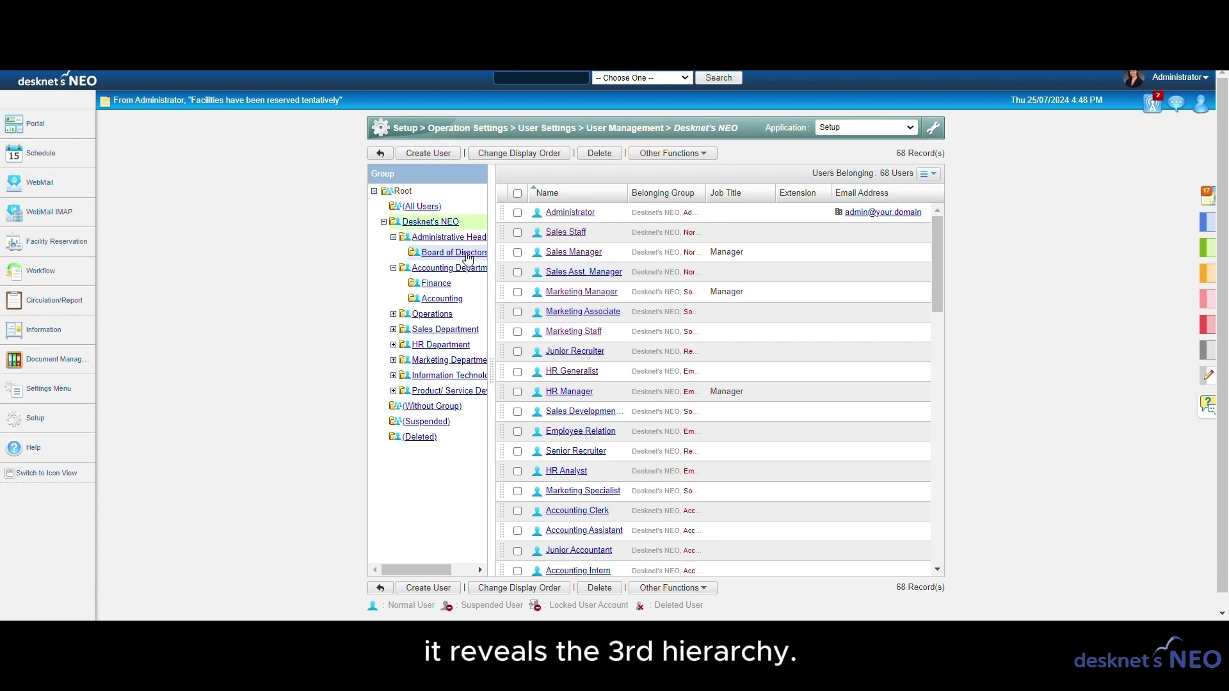
click(393, 314)
click(393, 361)
click(393, 421)
click(393, 468)
click(393, 499)
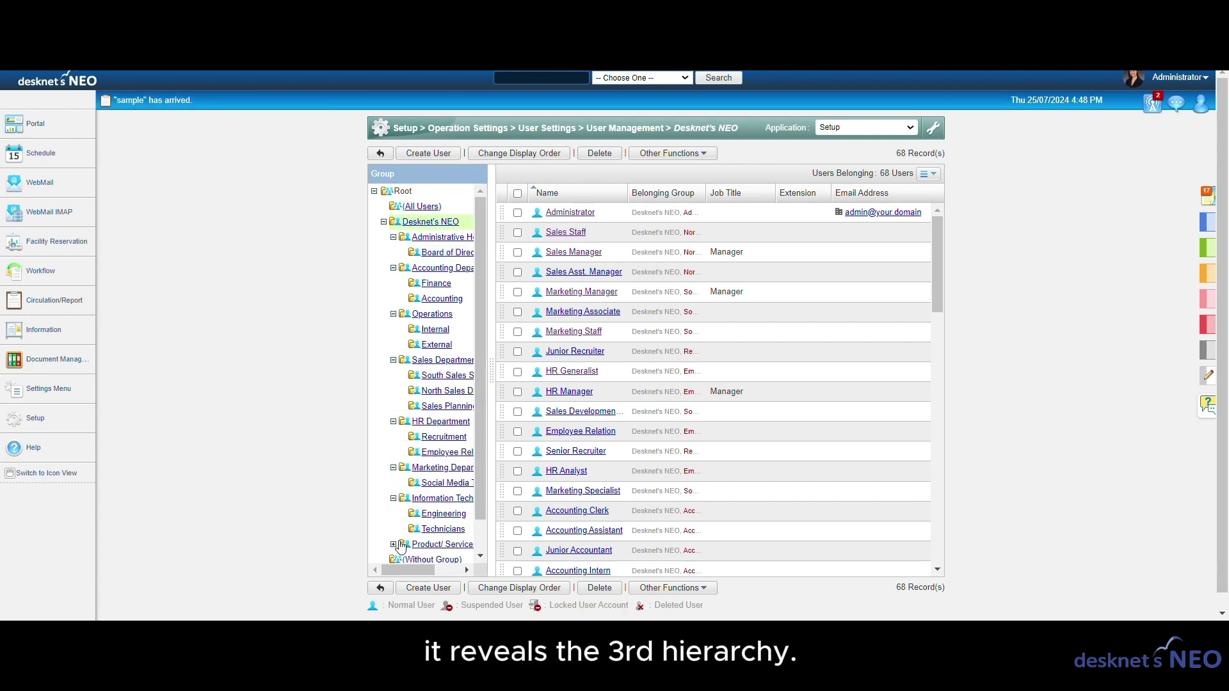
click(393, 545)
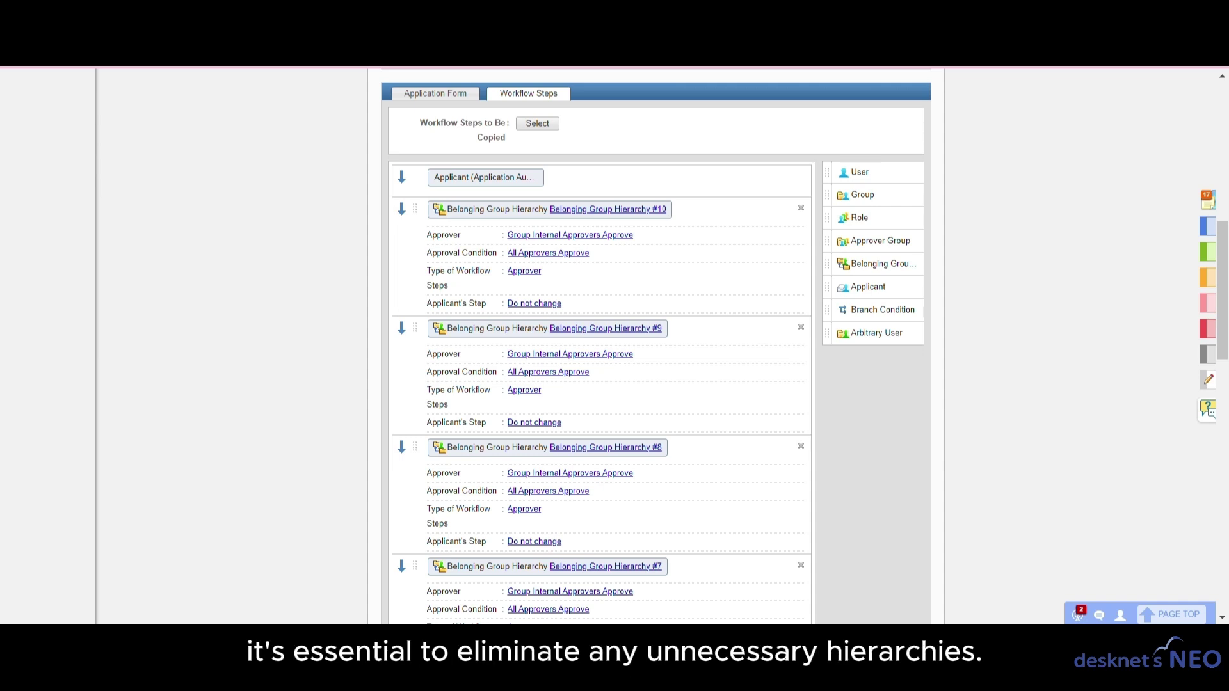
Delete Belonging Group Hierarchy steps #10 through #4 from the leave form's workflow steps.
scroll(797, 284, down, 1)
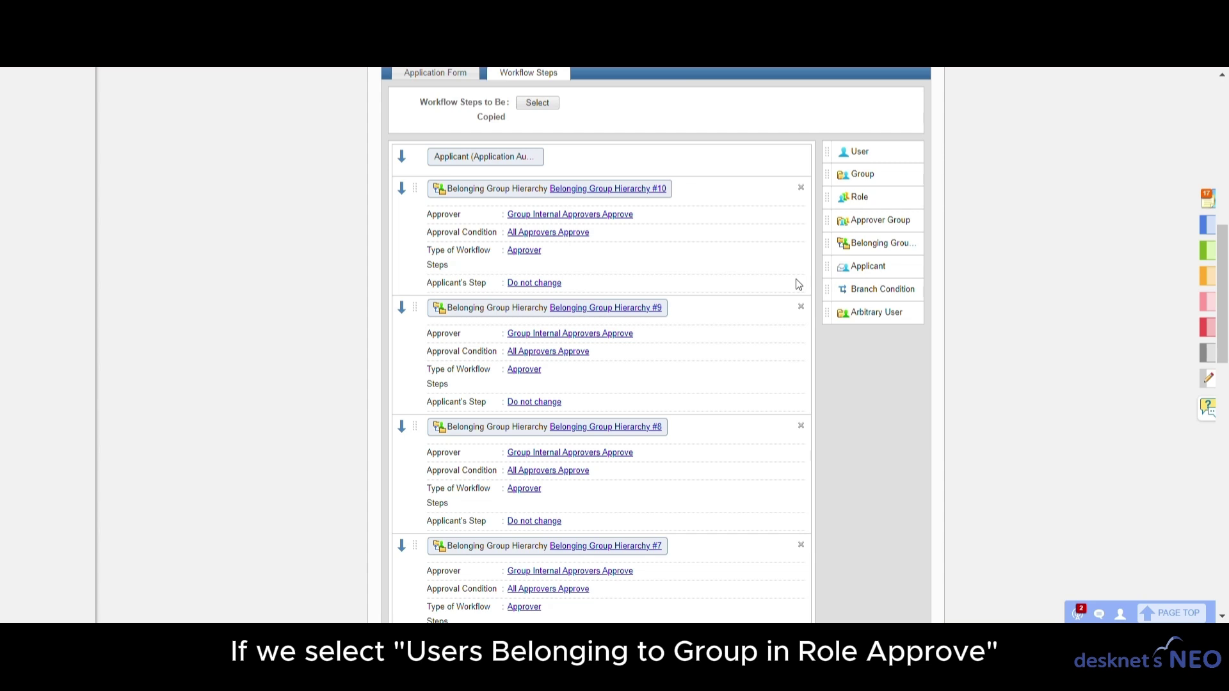
click(801, 187)
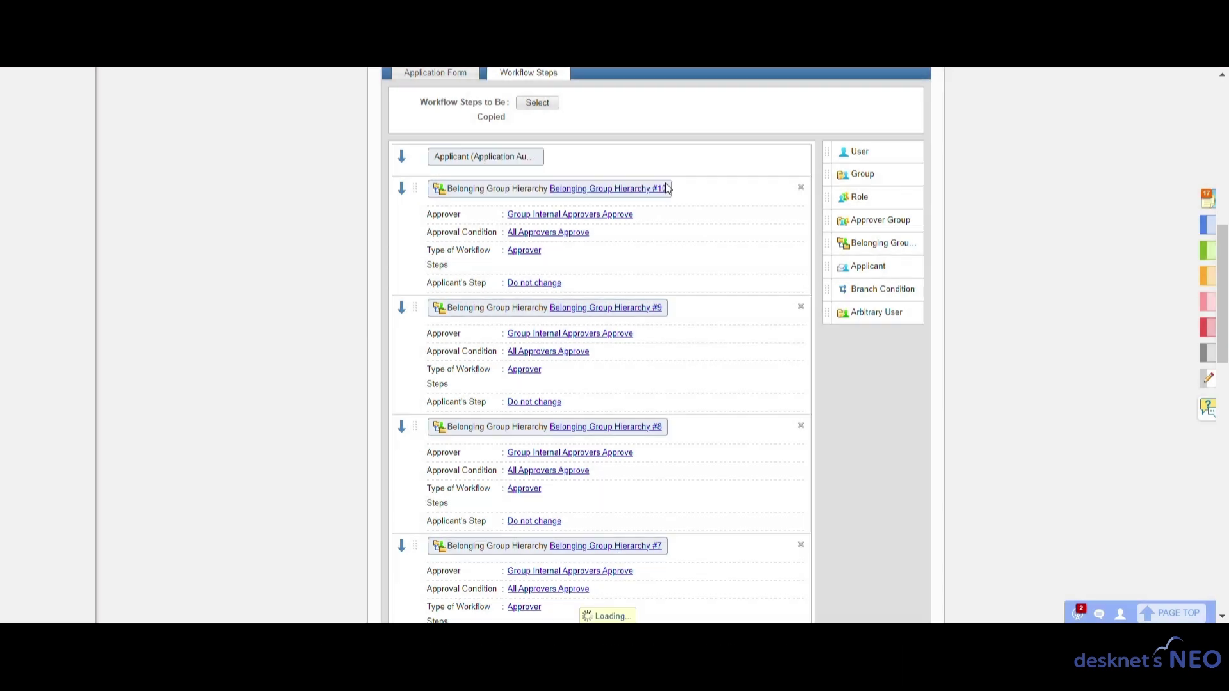
click(710, 187)
click(801, 188)
click(666, 187)
click(801, 188)
click(662, 186)
click(801, 187)
click(646, 187)
click(801, 187)
click(646, 187)
click(800, 187)
click(658, 187)
Delete Belonging Group Hierarchy steps #2 and #1, keeping only #3.
click(801, 307)
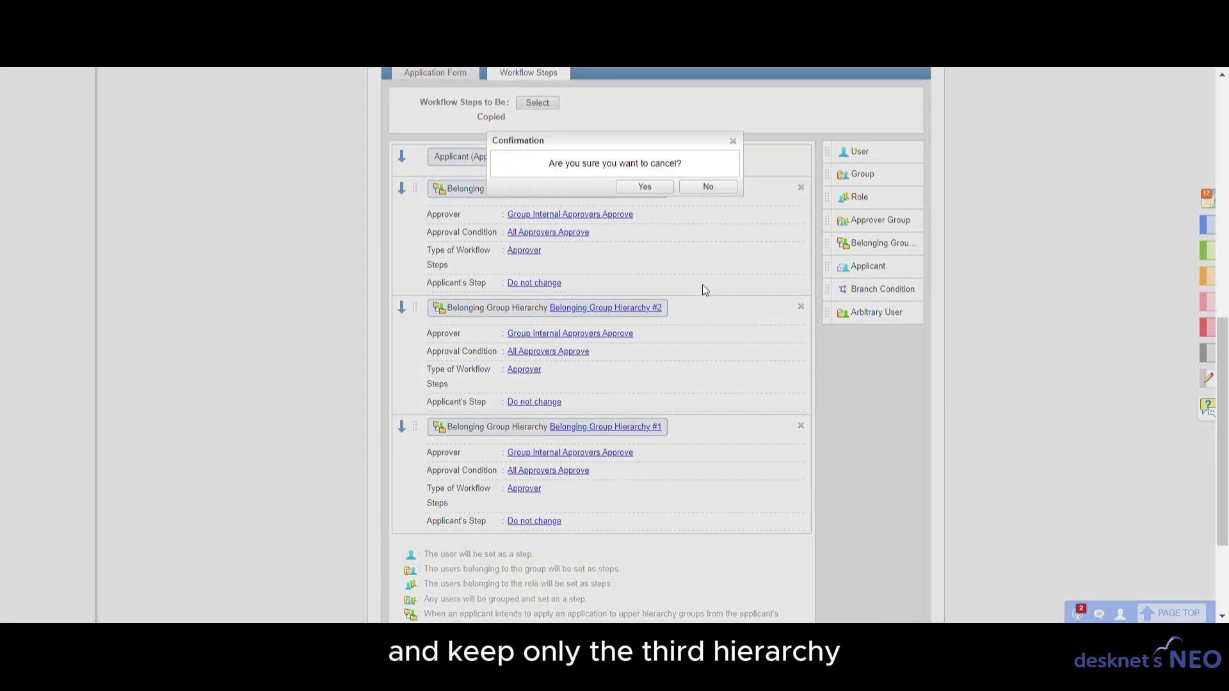
click(647, 187)
click(801, 307)
click(658, 187)
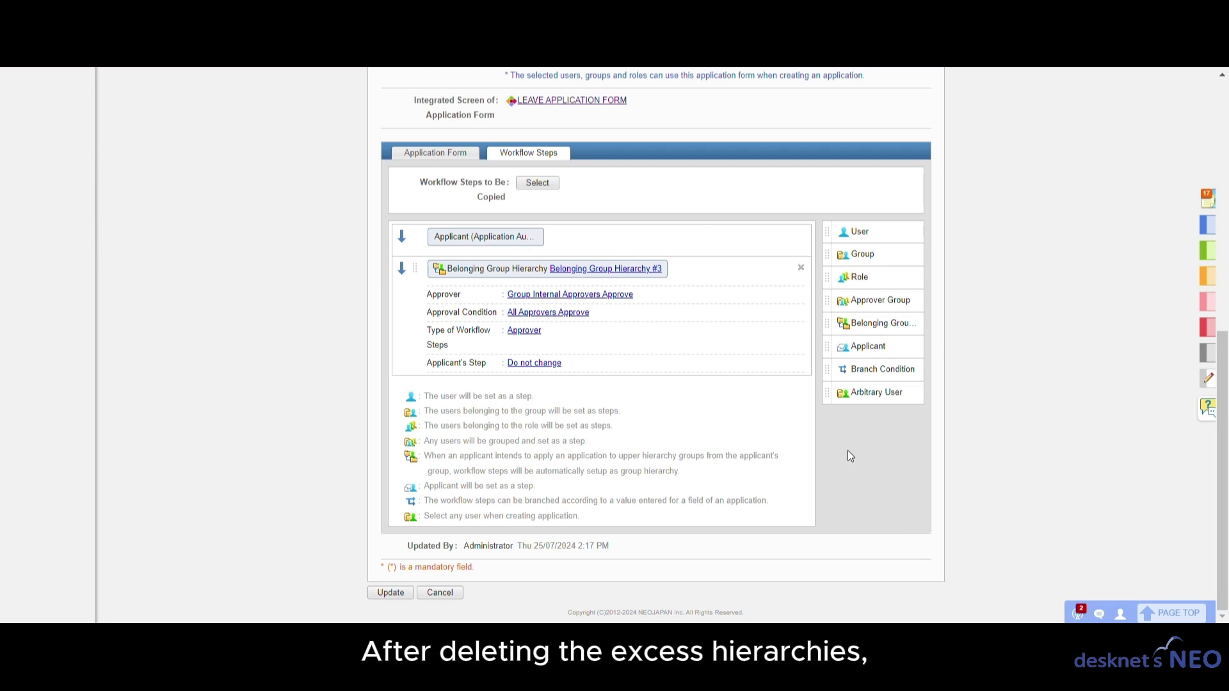
Set the approver of Belonging Group Hierarchy #3 to Users Belonging to Group in Role Approve with the Managers role.
click(577, 296)
click(442, 183)
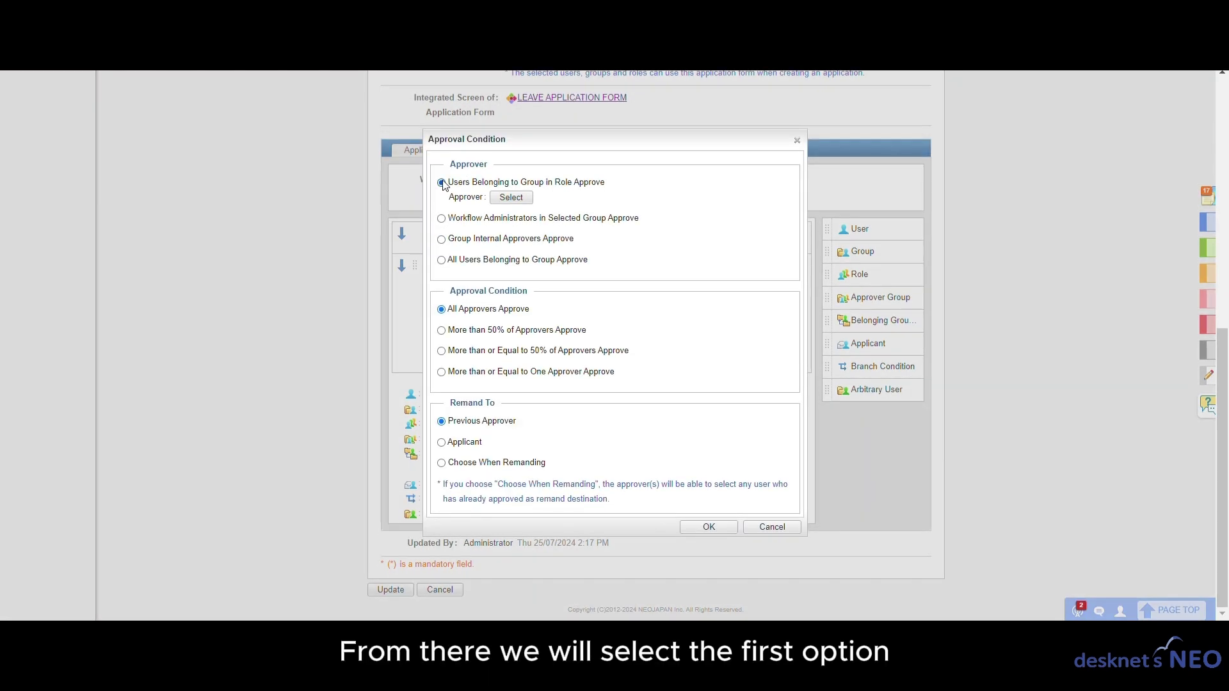
click(511, 197)
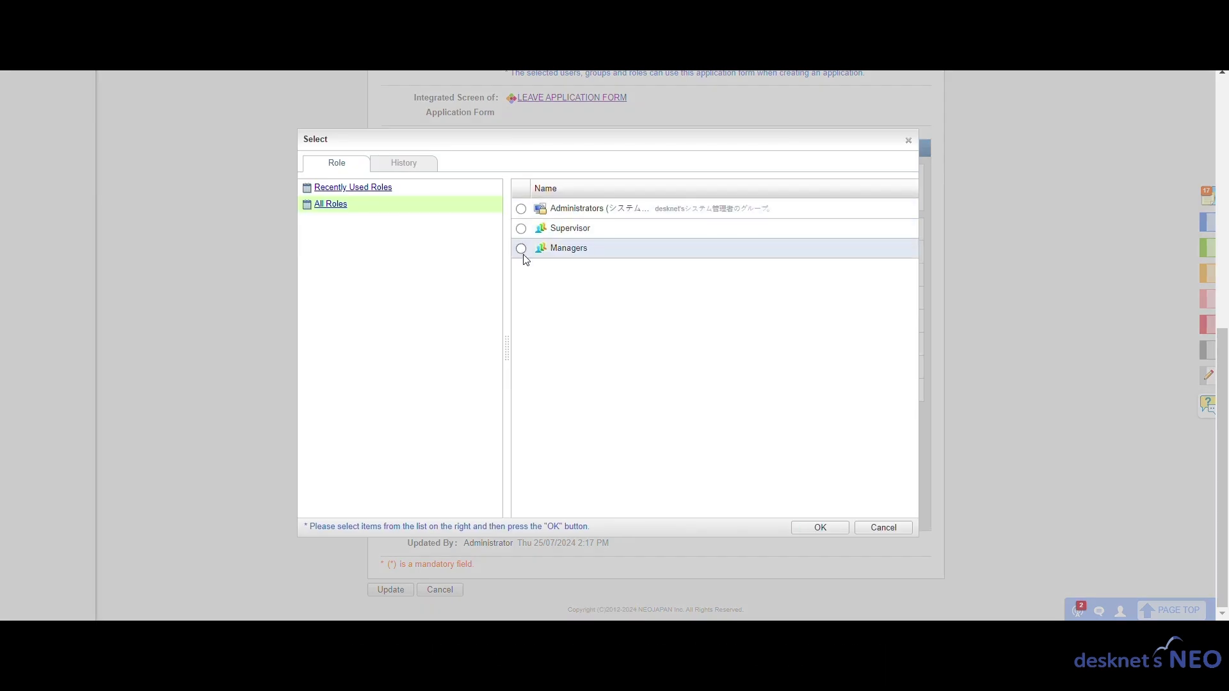
click(522, 250)
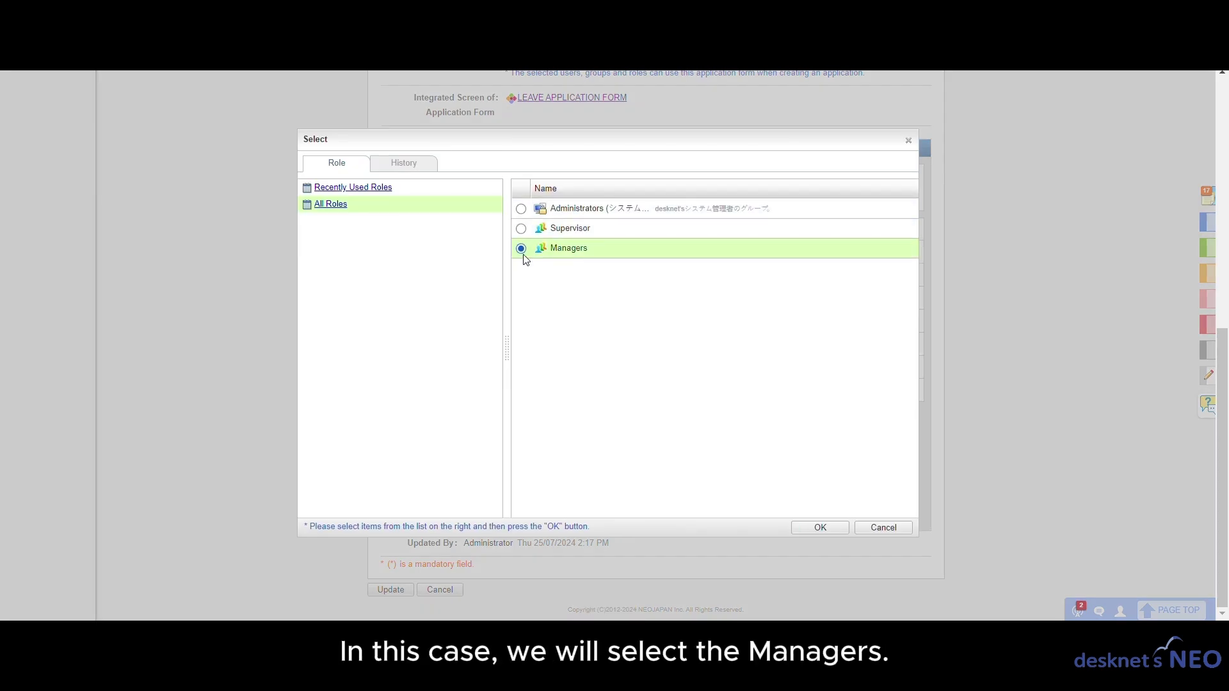
click(807, 531)
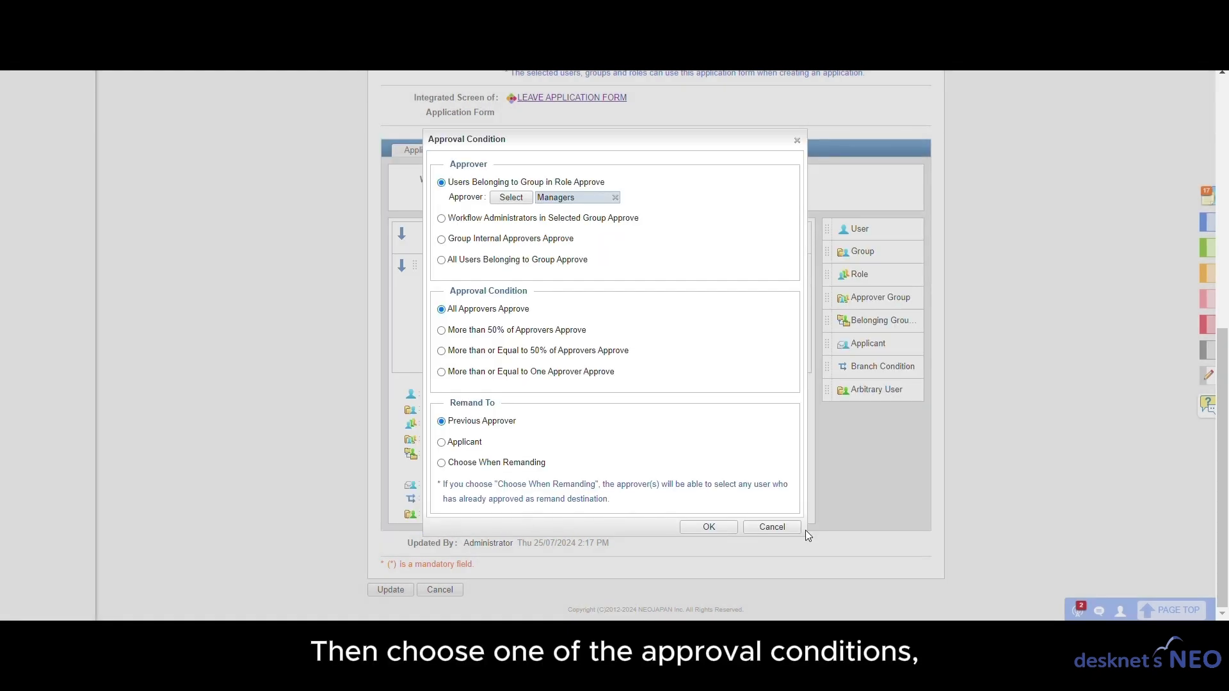
Set the approval condition to More than or Equal to One Approver Approve and the remand destination to Choose When Remanding.
click(441, 372)
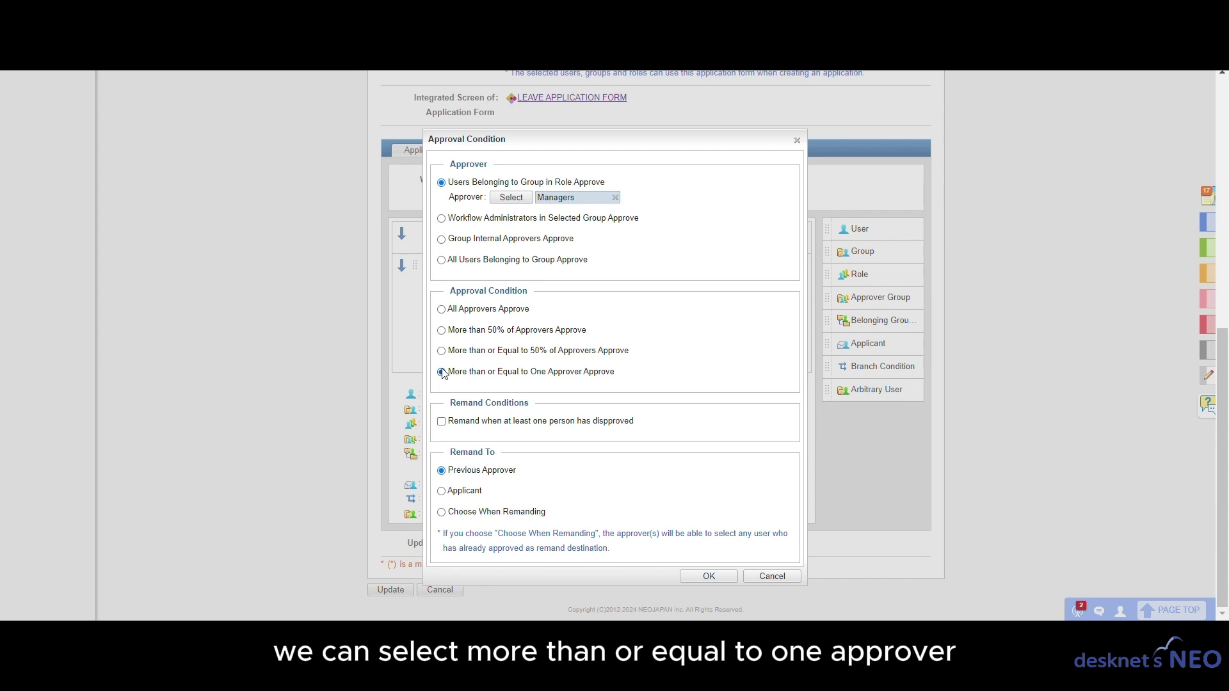
click(441, 512)
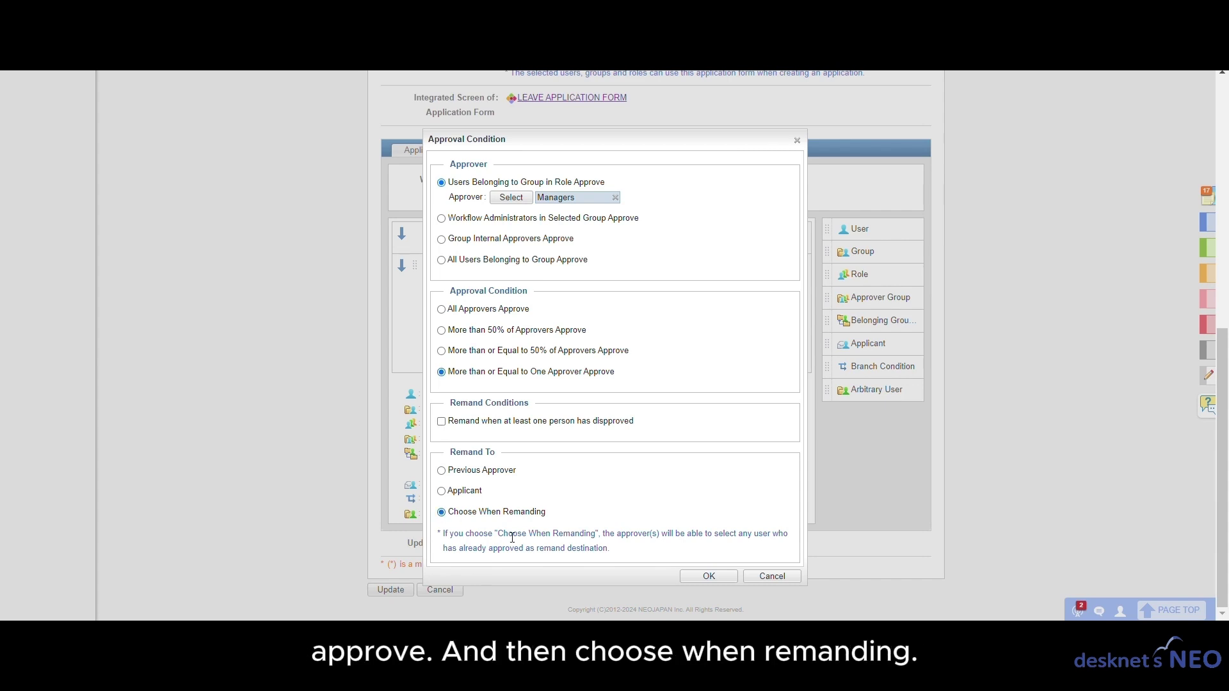
click(726, 577)
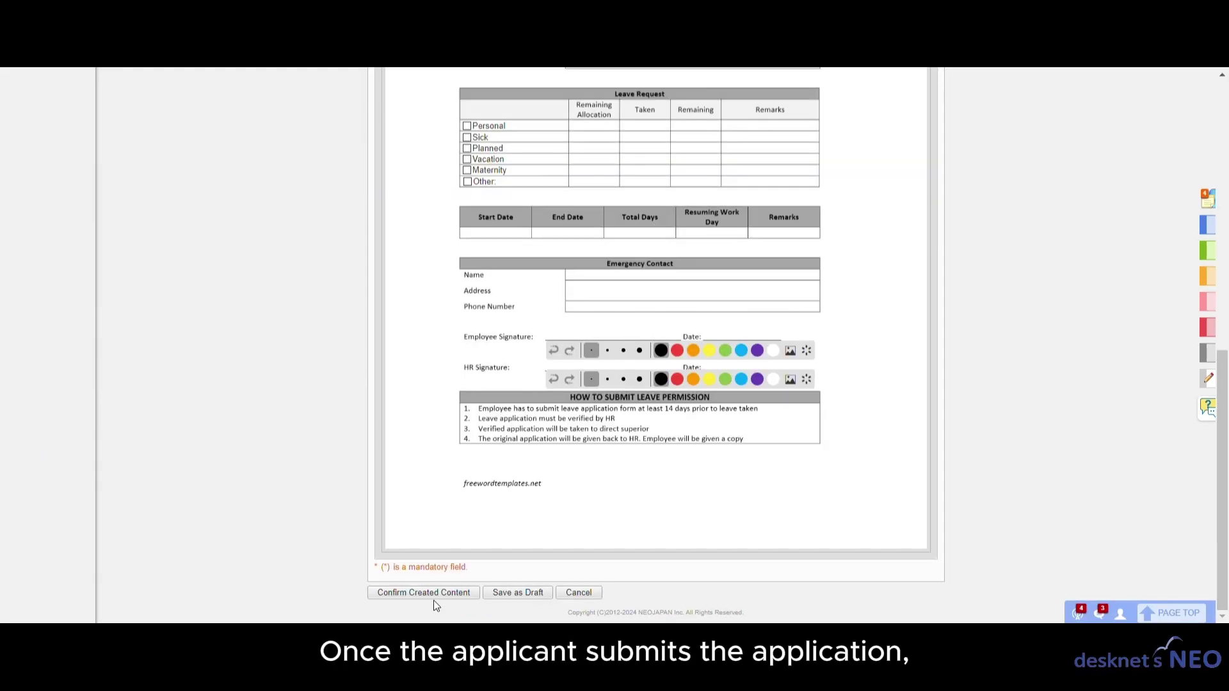
Proceed to confirm the created content of the leave application.
click(438, 595)
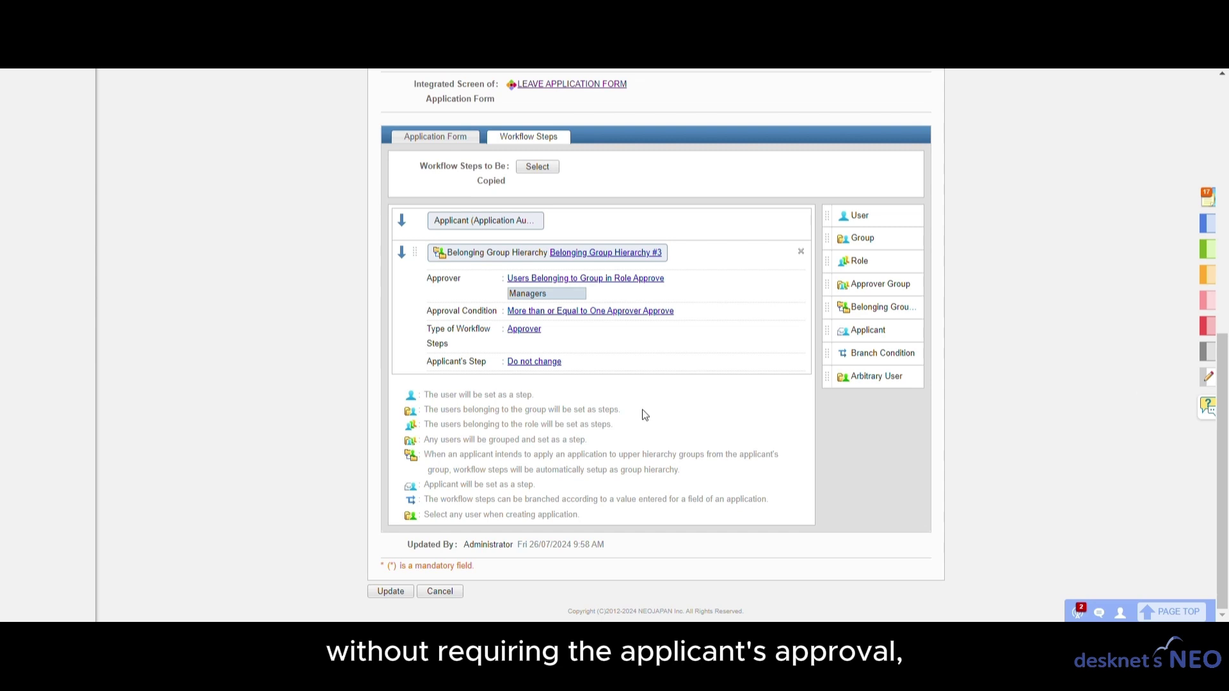
Set the Applicant's Step of Belonging Group Hierarchy #3 to Approve Automatically.
click(519, 363)
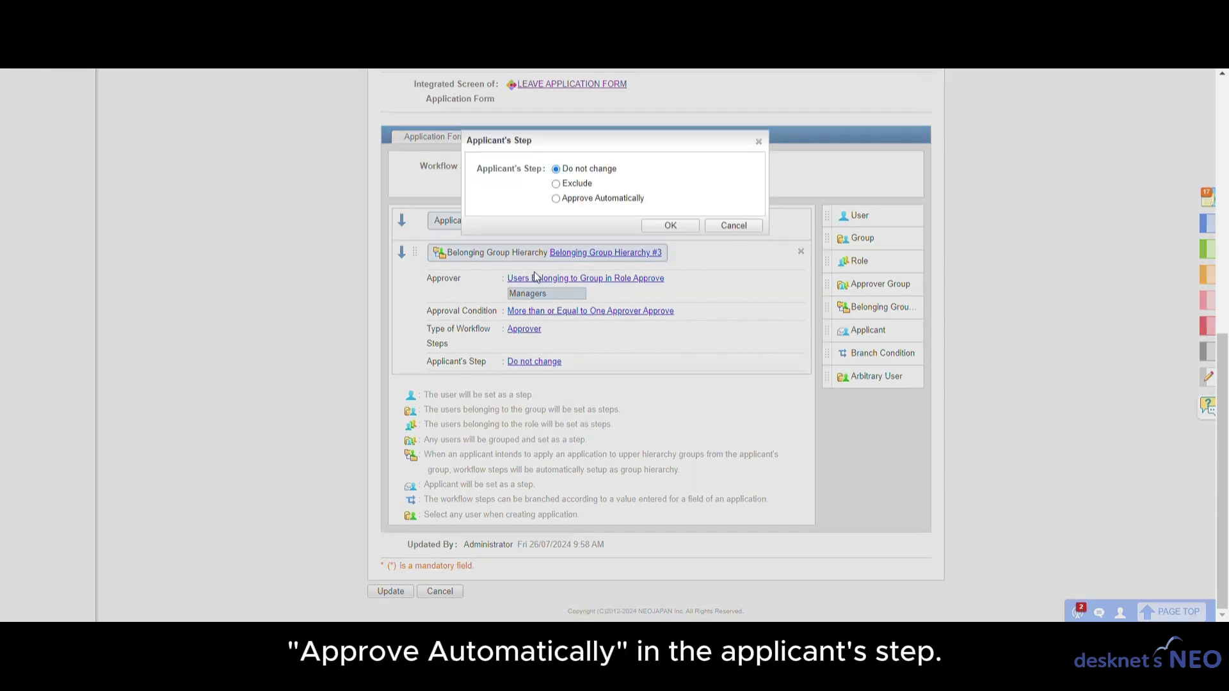
click(555, 198)
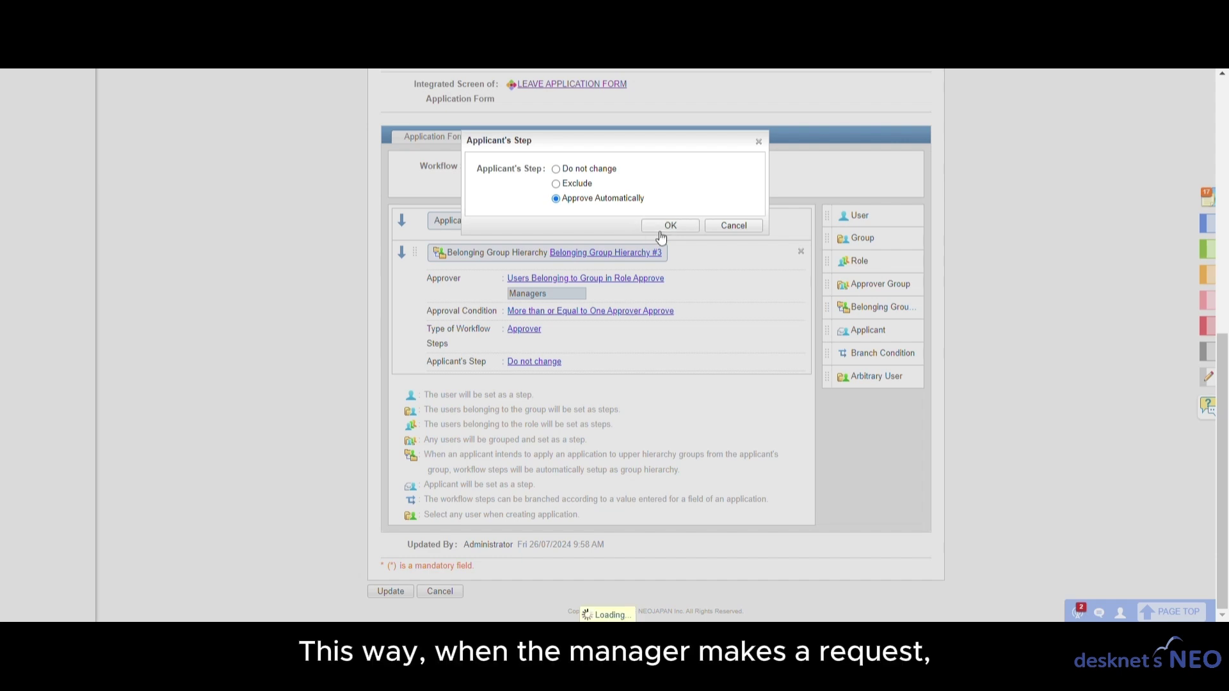
click(670, 227)
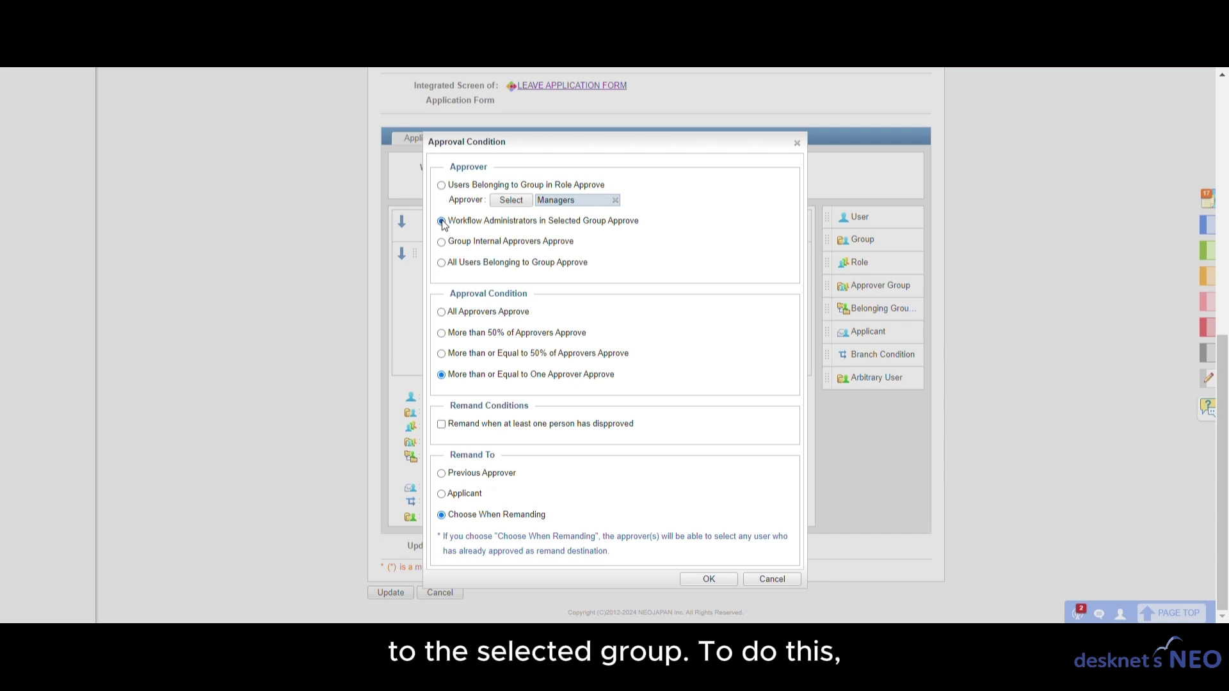
Set the approver of Belonging Group Hierarchy #3 to Workflow Administrators in Selected Group Approve.
click(709, 579)
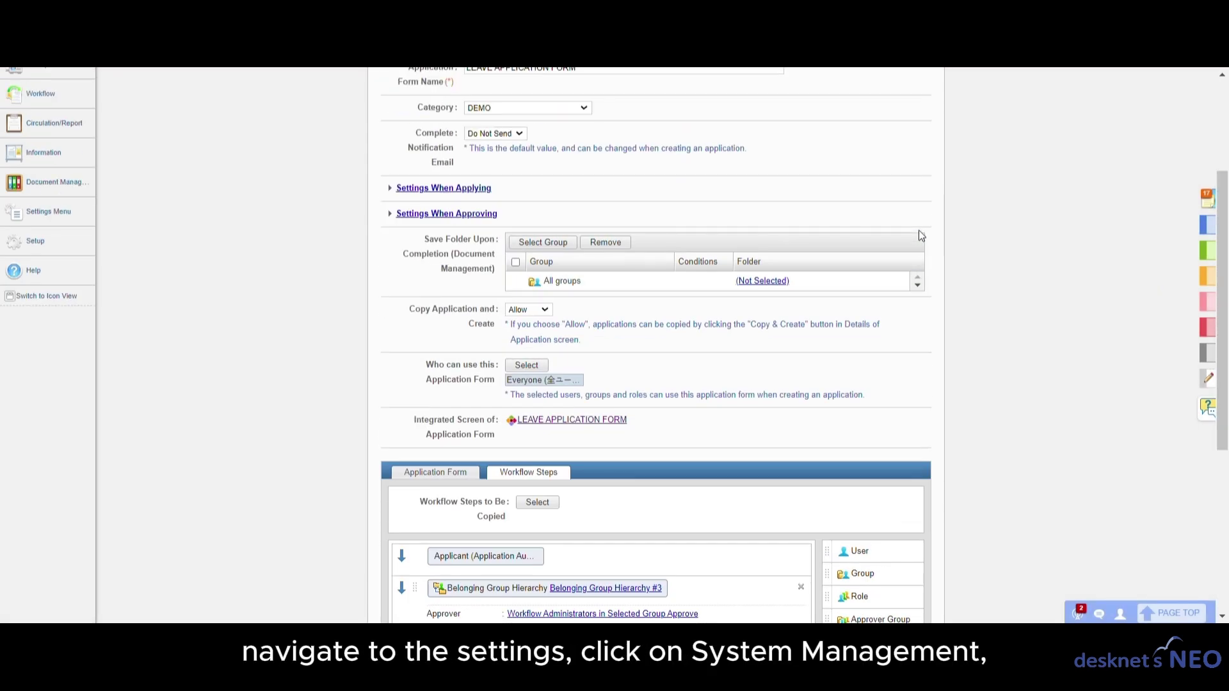
Open the administrator settings for managing applications of the selected groups in the Workflow system management's current settings.
scroll(919, 229, up, 3)
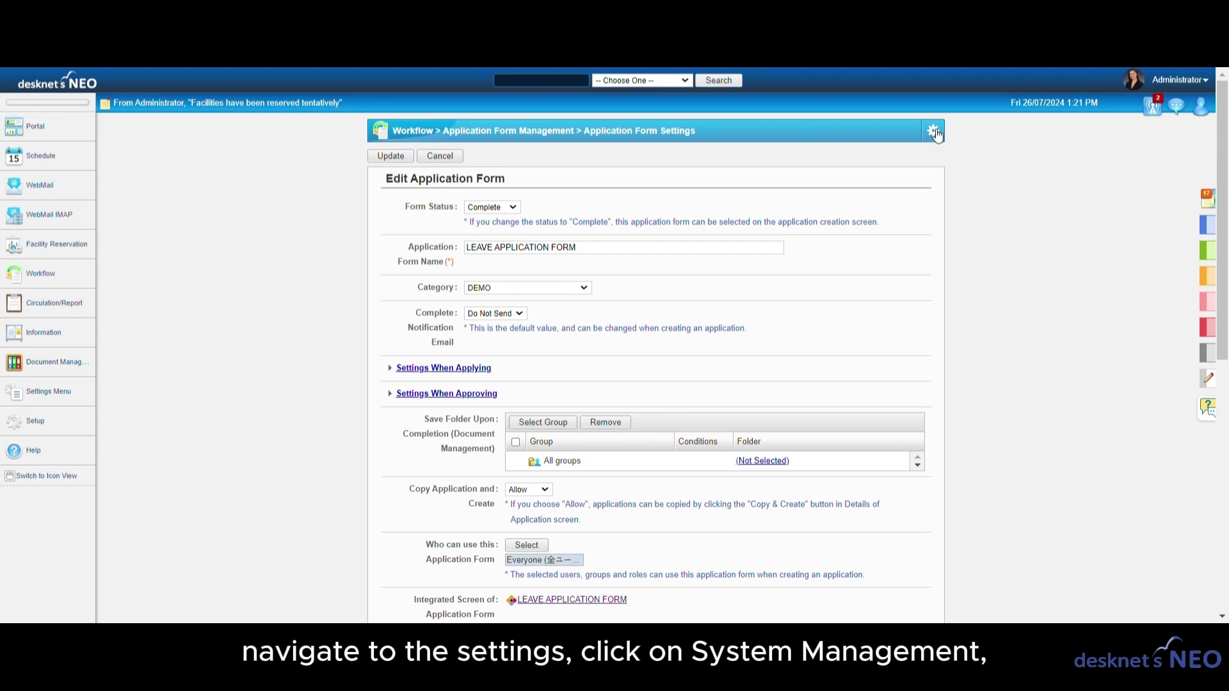
click(933, 131)
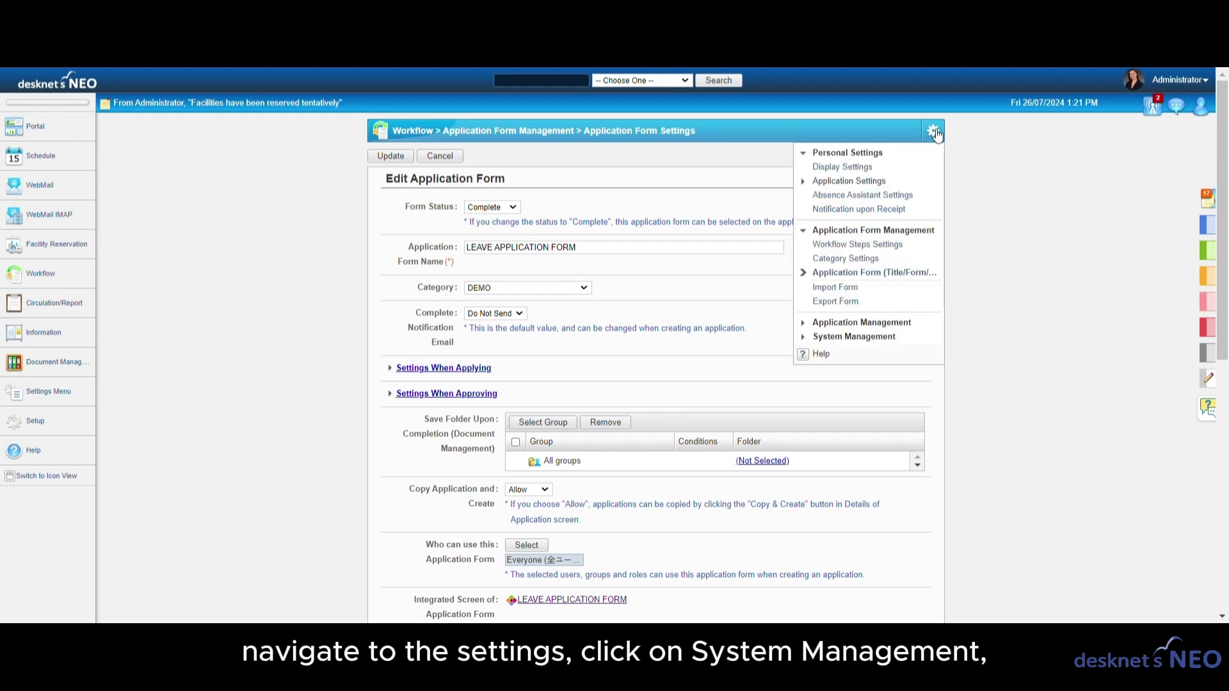
click(838, 337)
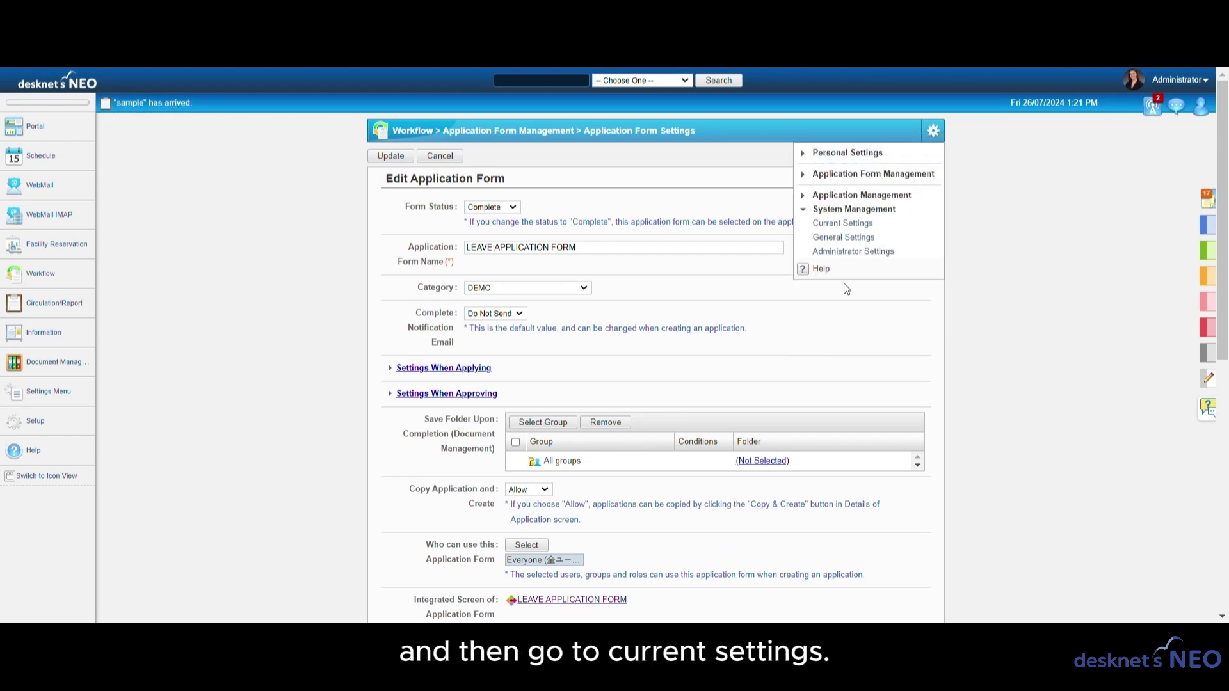
click(845, 224)
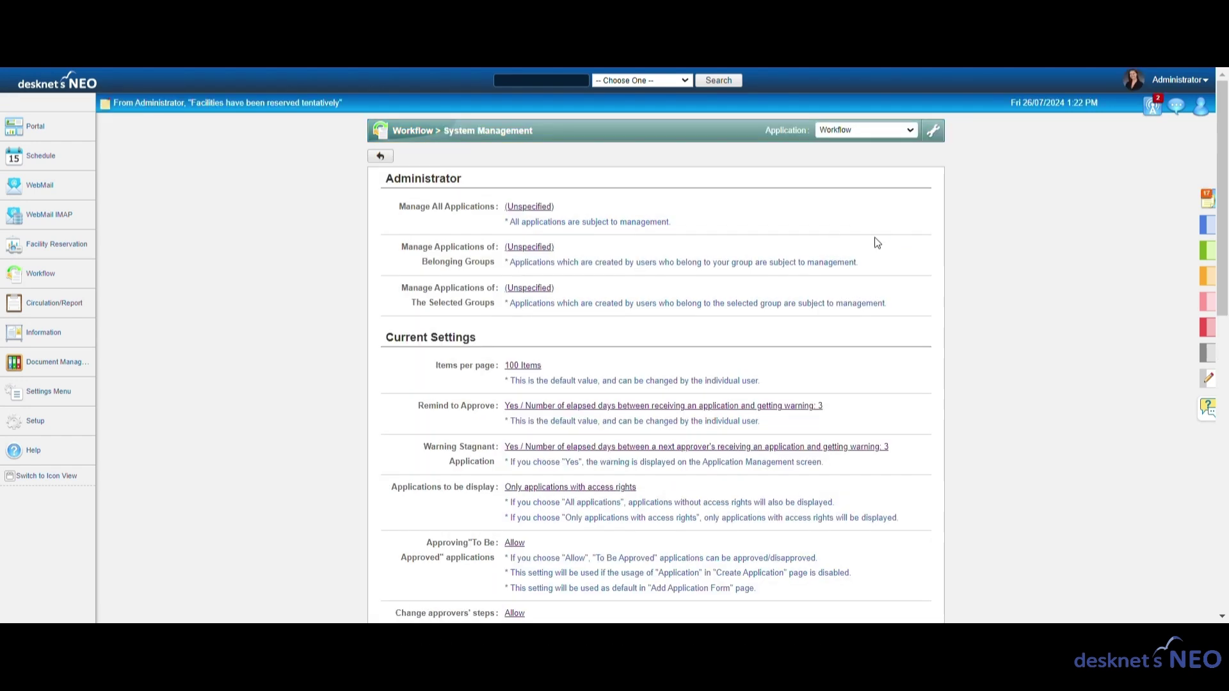
click(546, 288)
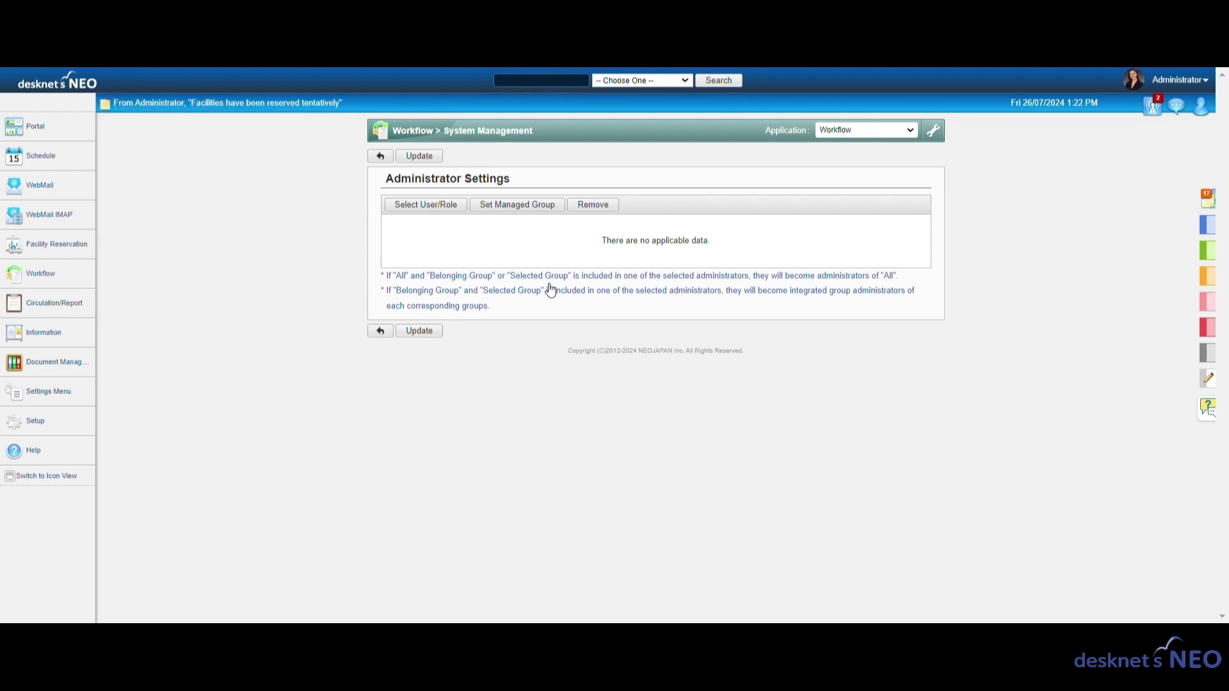
Select the Account Supervisor from the Finance group and the Senior Accountant from the Accounting group as workflow administrators.
click(426, 204)
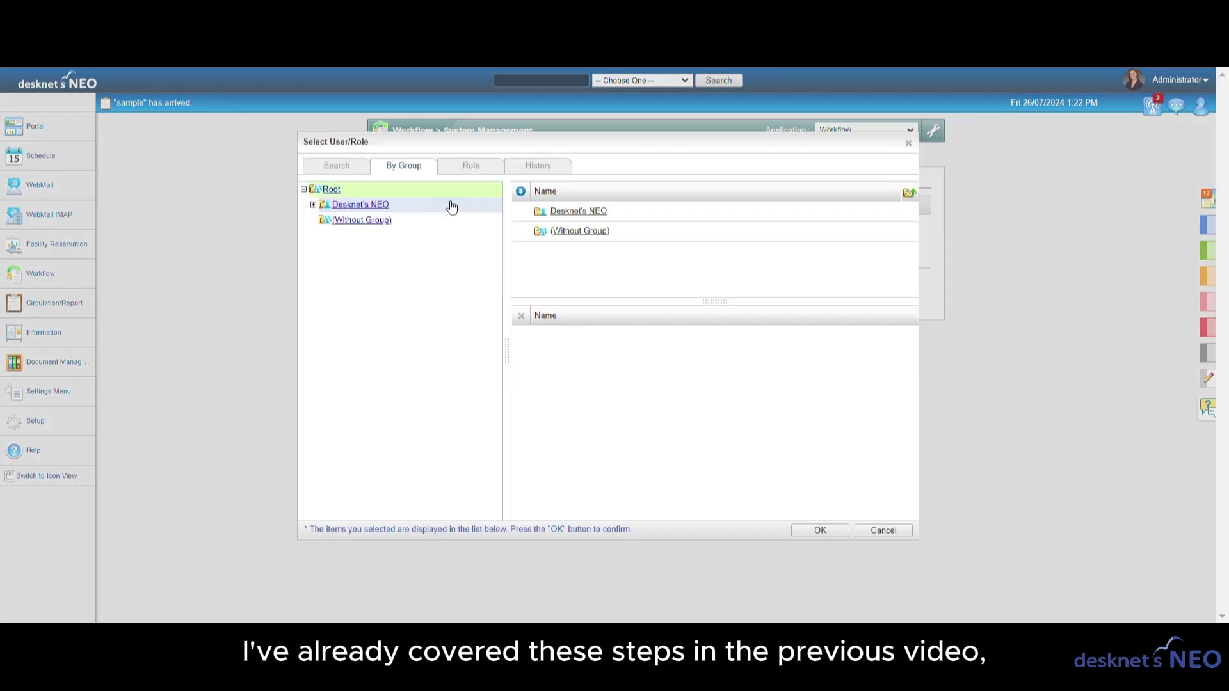
click(350, 242)
click(366, 250)
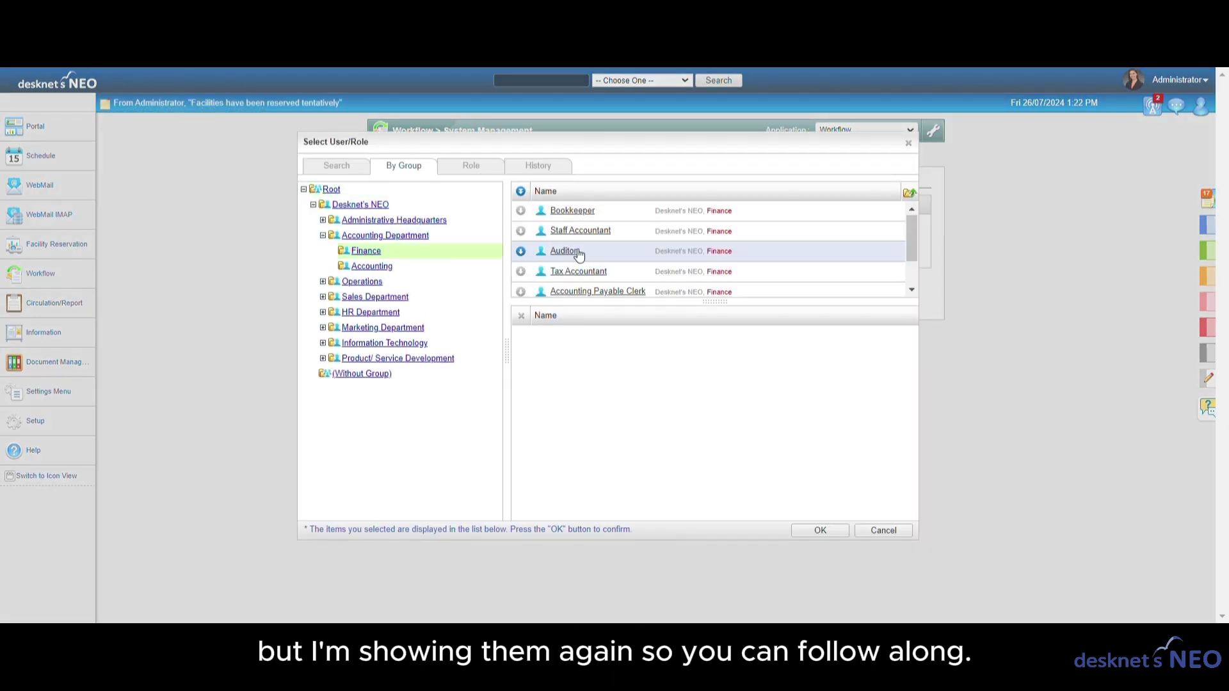
scroll(550, 260, down, 2)
click(526, 286)
click(372, 267)
scroll(522, 272, down, 1)
click(522, 286)
Select the Project Manager from the Operations Internal group and the Program Manager from the External group as workflow administrators.
click(363, 281)
click(360, 297)
scroll(574, 225, down, 1)
click(521, 242)
click(366, 312)
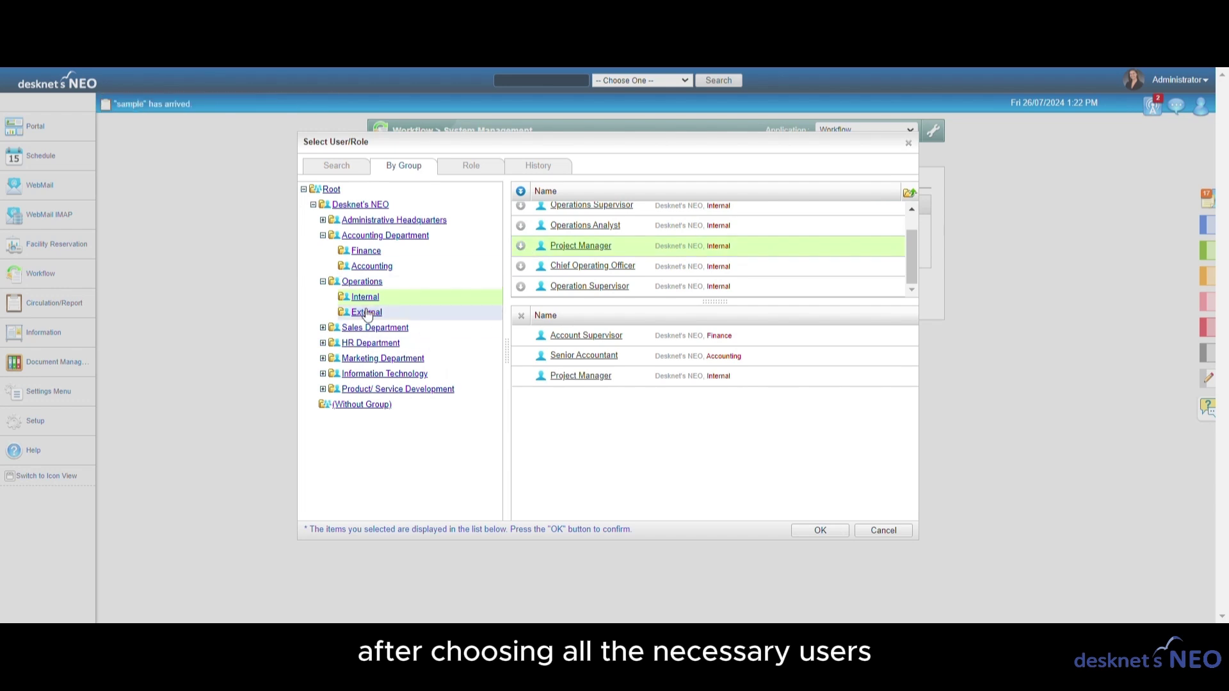
scroll(528, 235, up, 1)
click(520, 207)
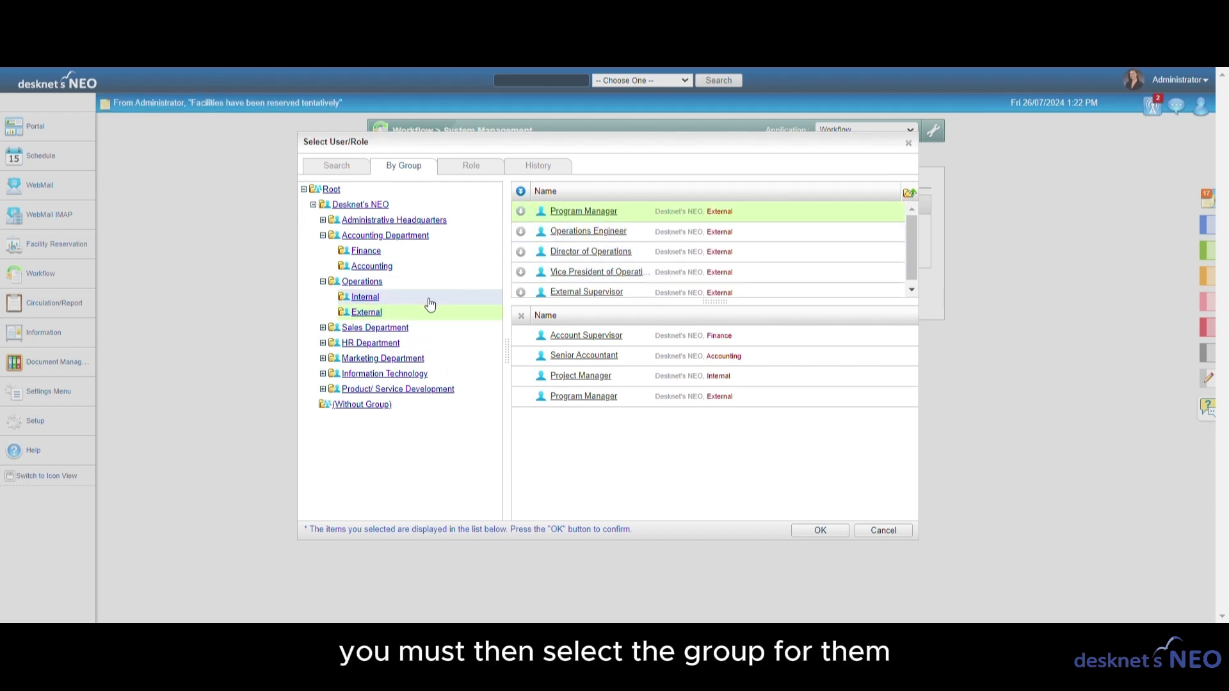
Add the sales, HR, recruitment, marketing and IT managers and the IT Director to the workflow administrators.
click(375, 328)
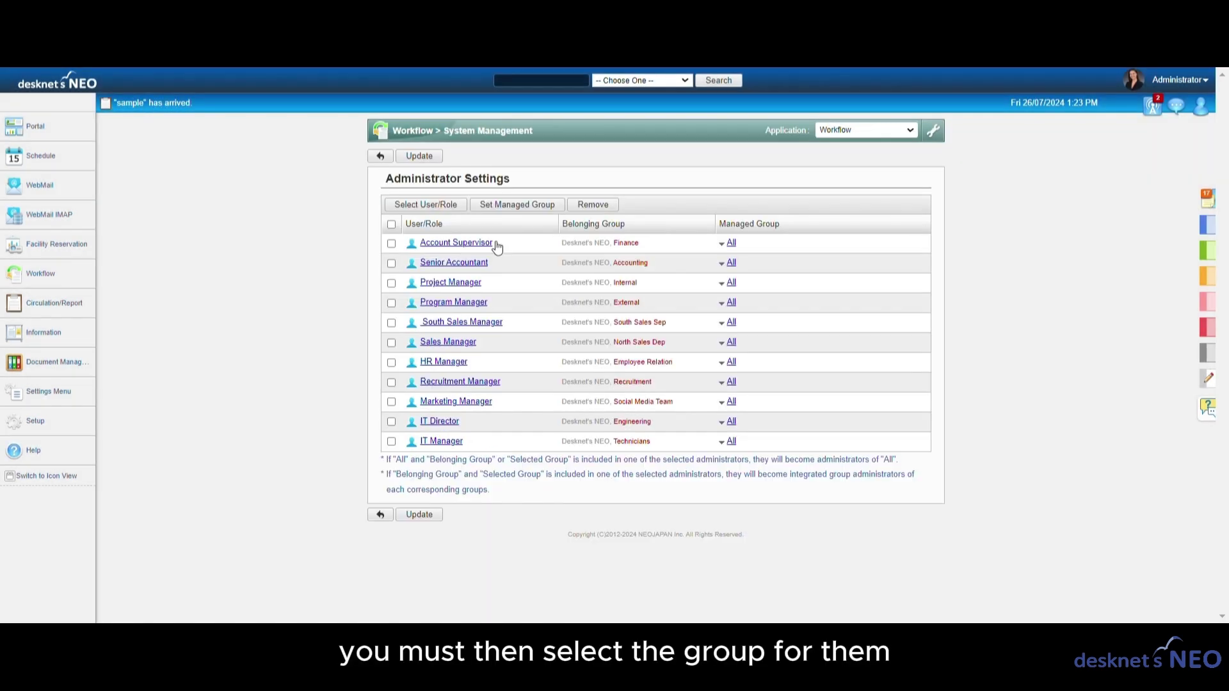
Set the Account Supervisor's managed group to the Finance group of the Accounting Department, including subordinates.
click(730, 243)
click(749, 284)
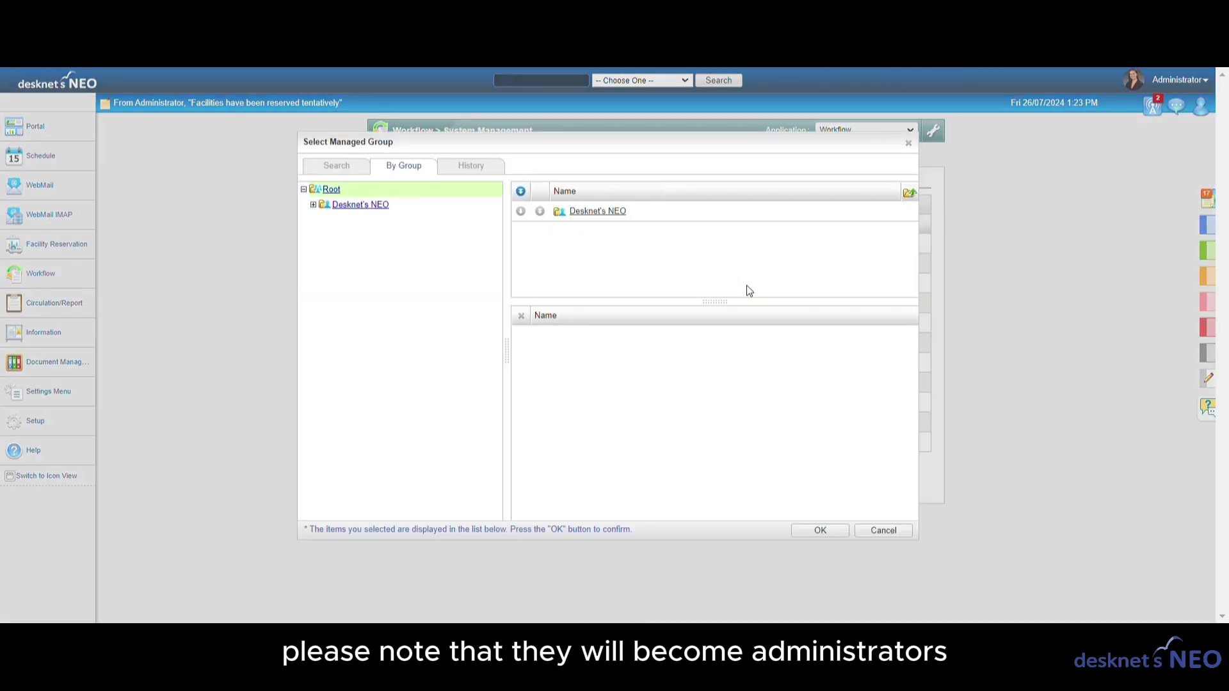
click(314, 205)
click(354, 238)
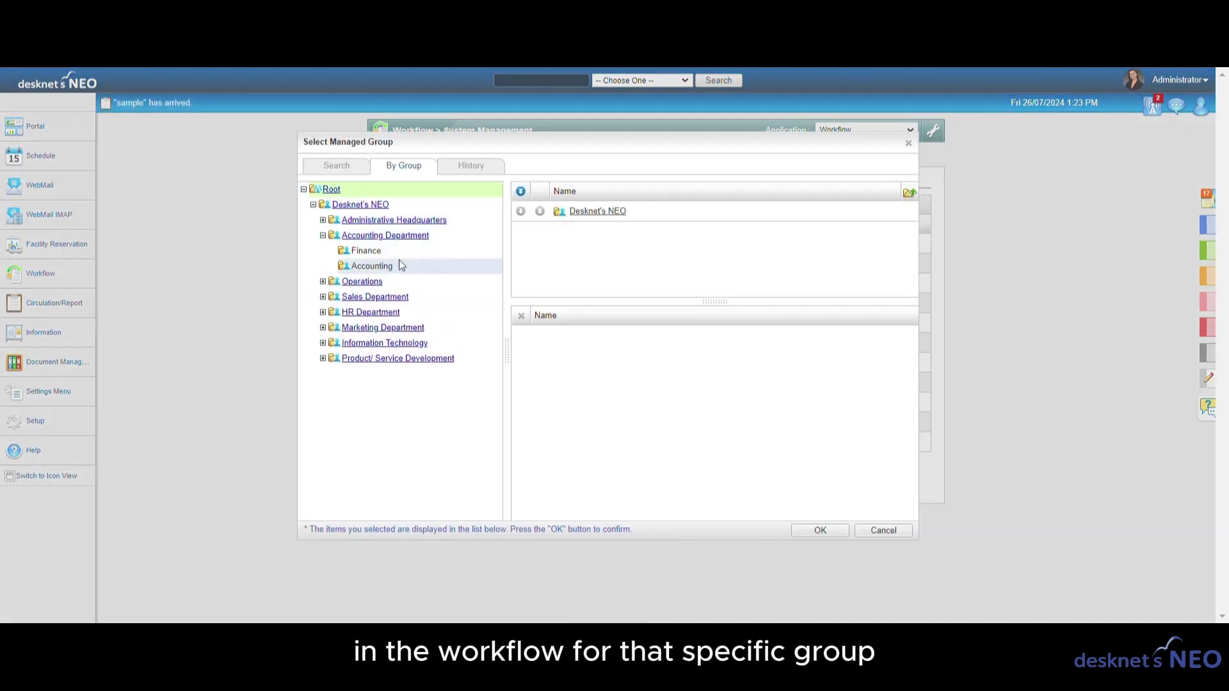
click(520, 211)
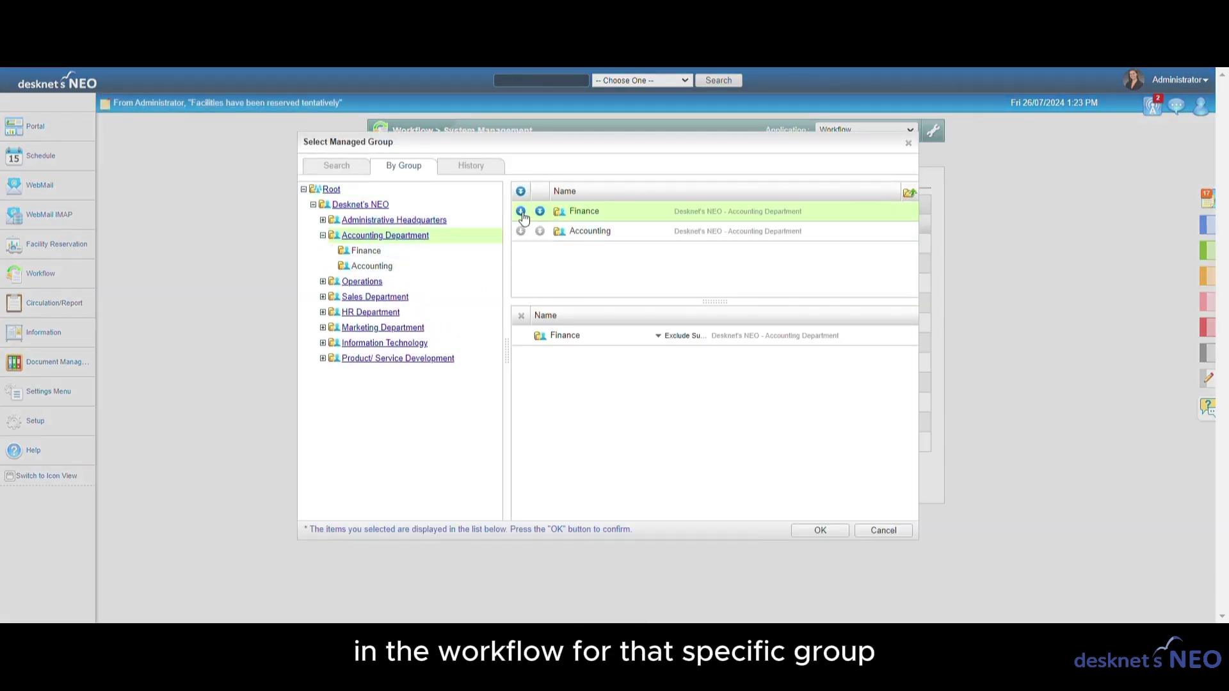
click(807, 530)
Set the Senior Accountant's managed group to the Accounting group of the Accounting Department, including subordinates.
click(732, 277)
click(746, 319)
click(385, 235)
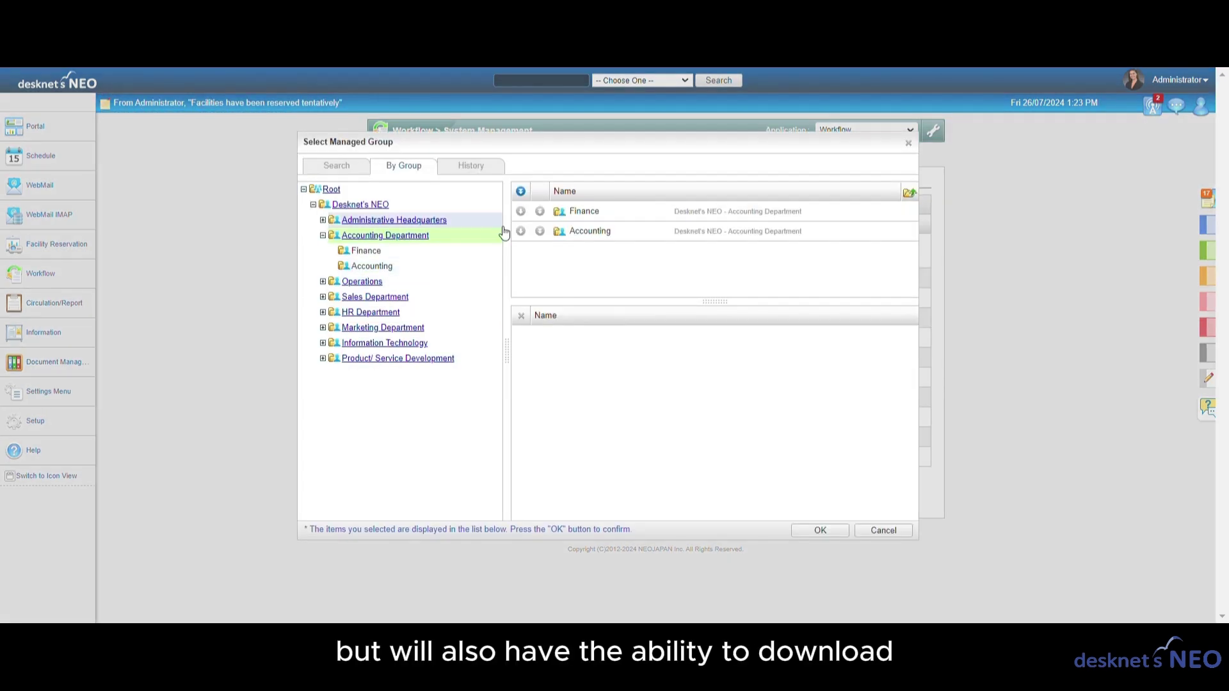
click(540, 231)
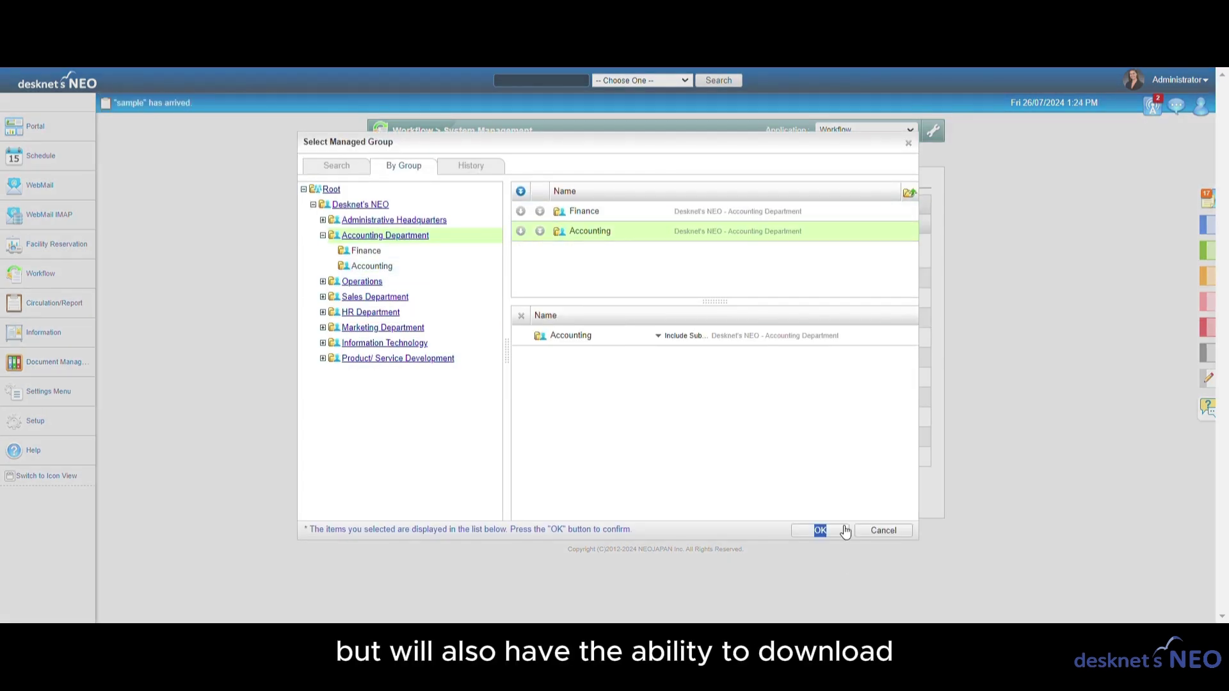
click(820, 530)
Set the Project Manager's managed group to the Operations department's Internal group, including subordinates.
click(731, 312)
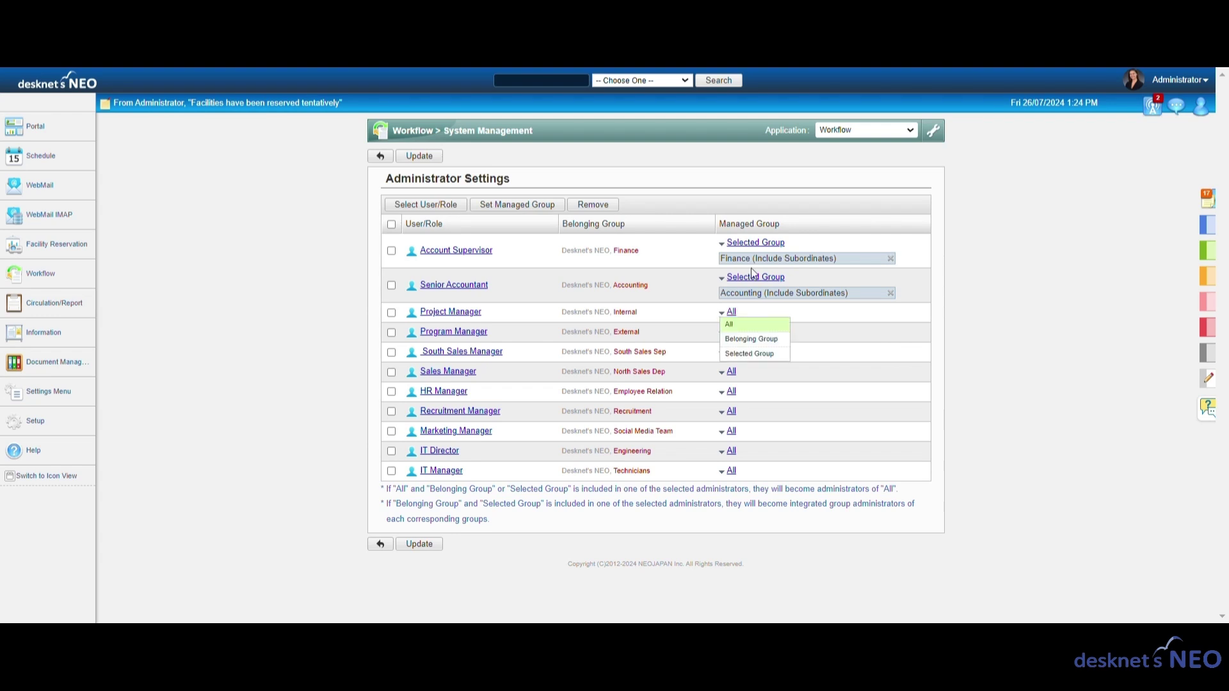
click(755, 354)
click(362, 282)
click(887, 533)
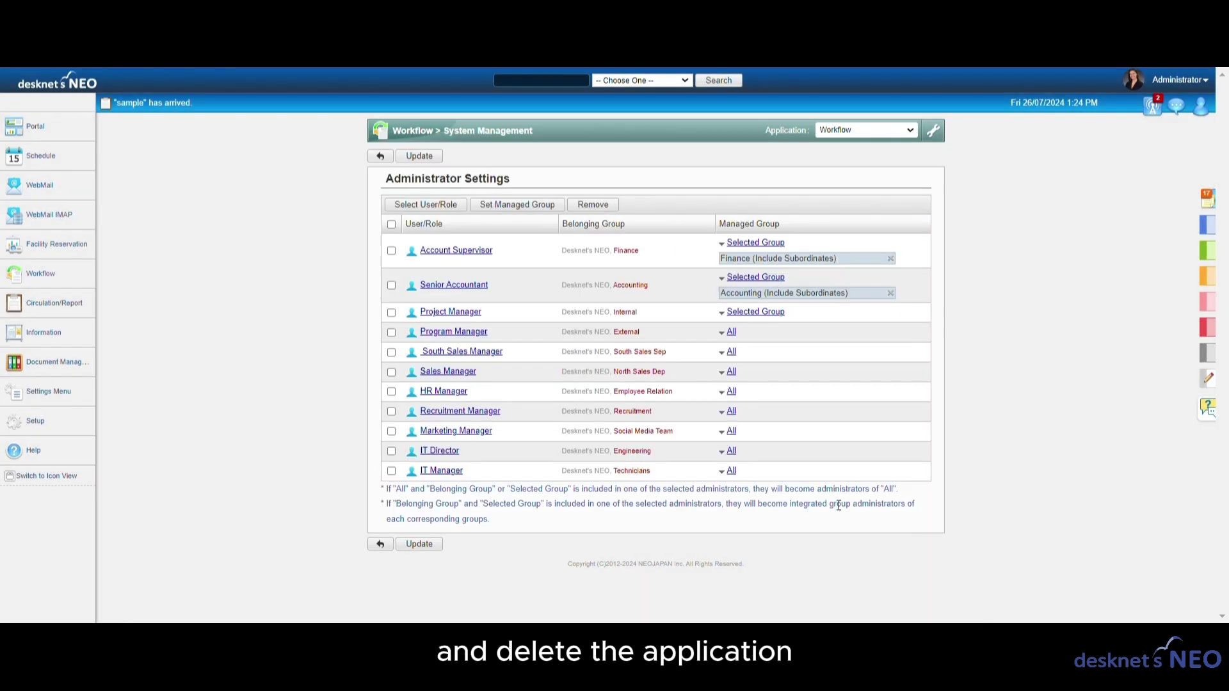
click(743, 313)
Assign the External, South Sales Sep and Employee Relation groups with subordinates to the South Sales Manager, Sales Manager and HR Manager respectively.
click(375, 327)
click(371, 388)
click(540, 231)
click(818, 531)
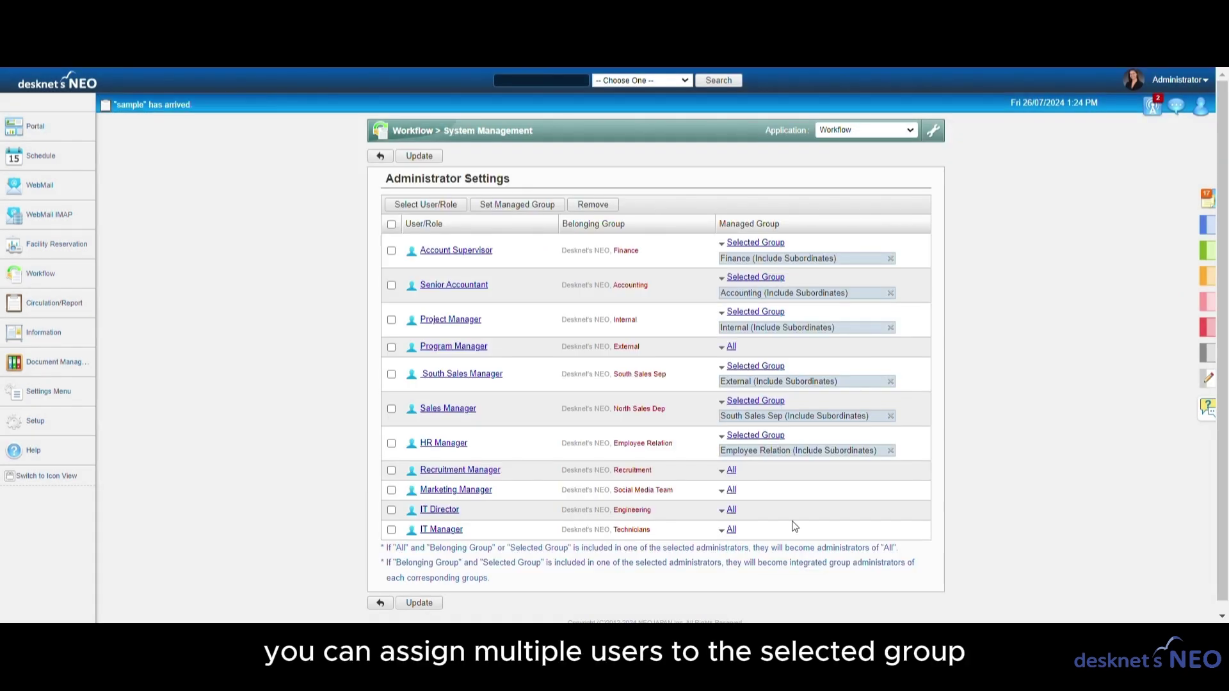
Set the Recruitment Manager's managed group to the Recruitment group, including subordinates.
click(732, 471)
click(749, 511)
click(550, 206)
click(818, 531)
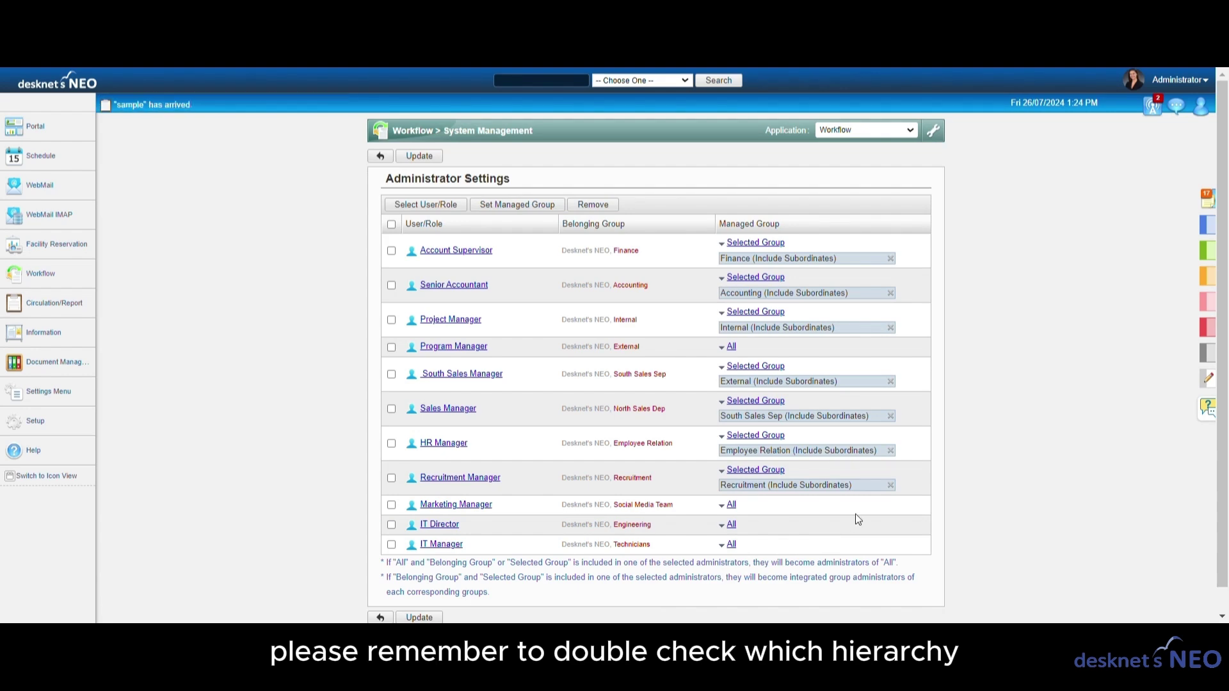
Choose selected managed groups for the Marketing Manager, the IT Director (Engineering) and the IT Manager (Technicians).
click(732, 505)
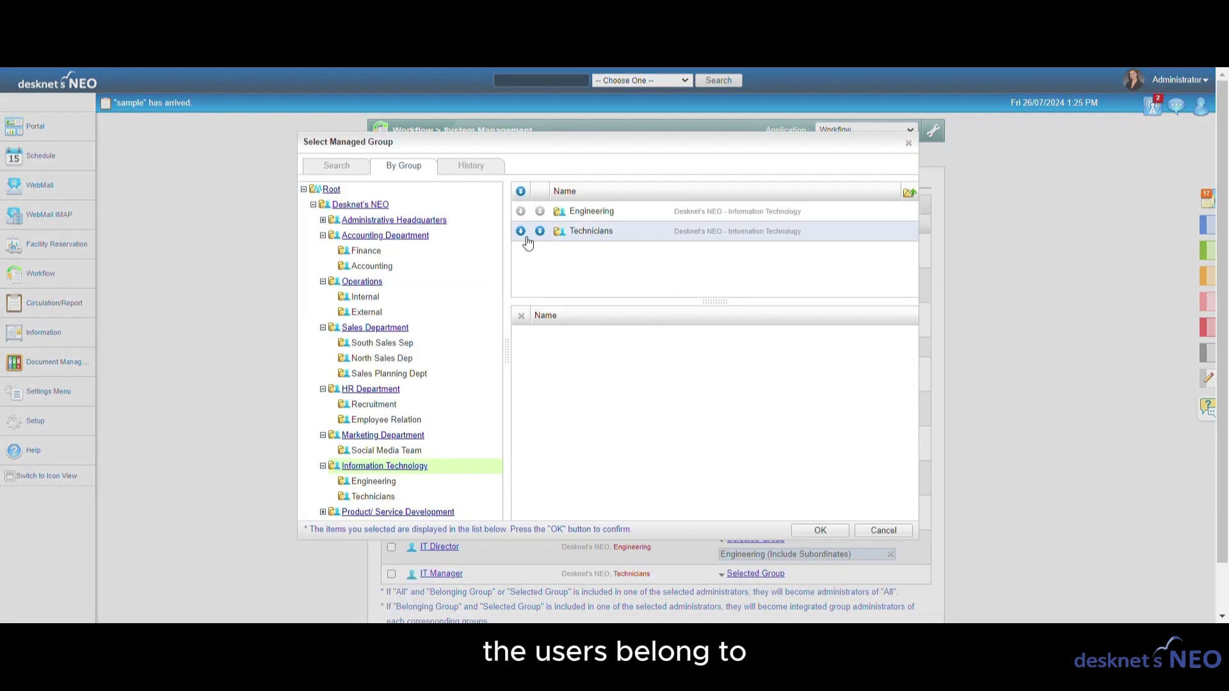
click(521, 231)
click(819, 530)
Remove the Belonging Group Hierarchy steps #10 through #4 from the leave application form's workflow steps.
scroll(913, 498, down, 1)
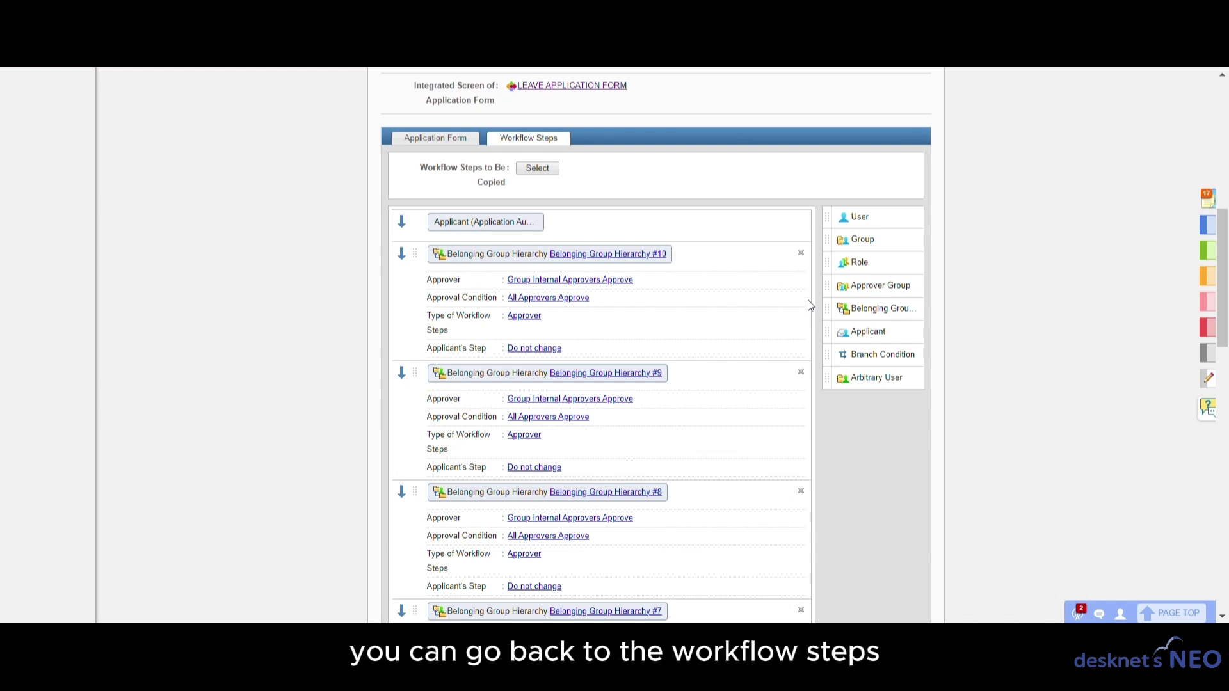
click(800, 253)
click(644, 186)
click(801, 253)
click(645, 186)
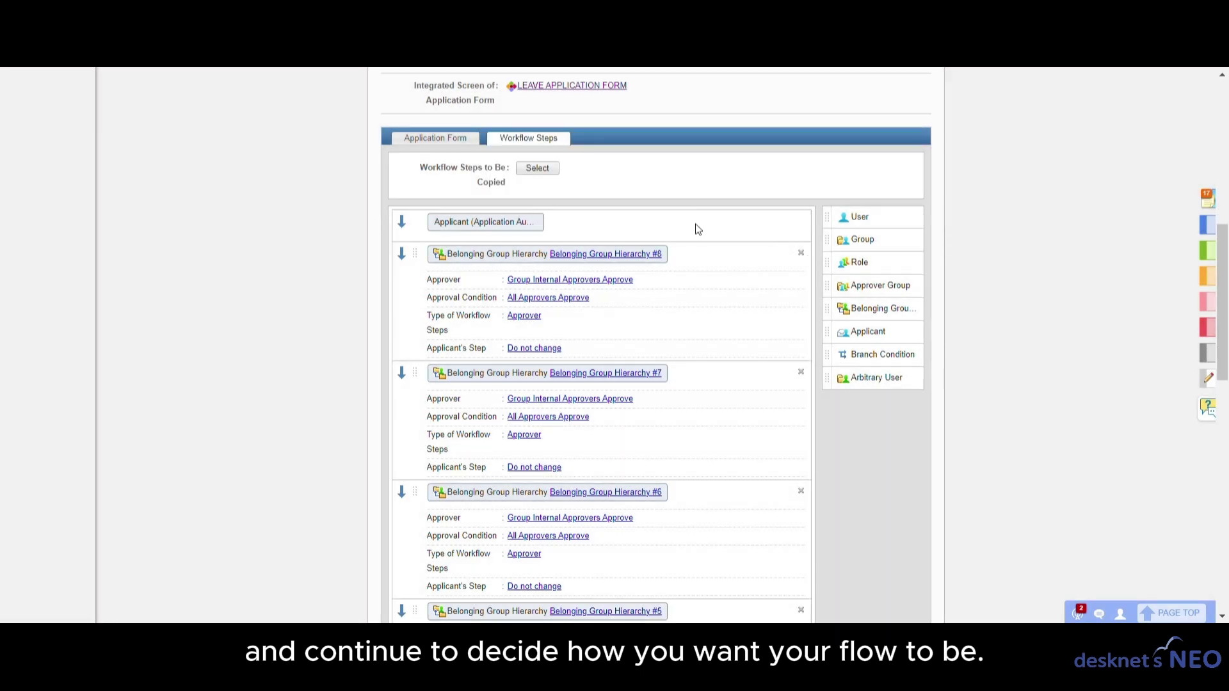
click(800, 252)
click(666, 186)
click(801, 252)
click(666, 186)
click(801, 254)
click(662, 186)
click(800, 253)
click(666, 187)
click(801, 253)
click(665, 187)
Remove the Belonging Group Hierarchy #2 and #1 steps, keeping only hierarchy #3 in the workflow.
click(800, 372)
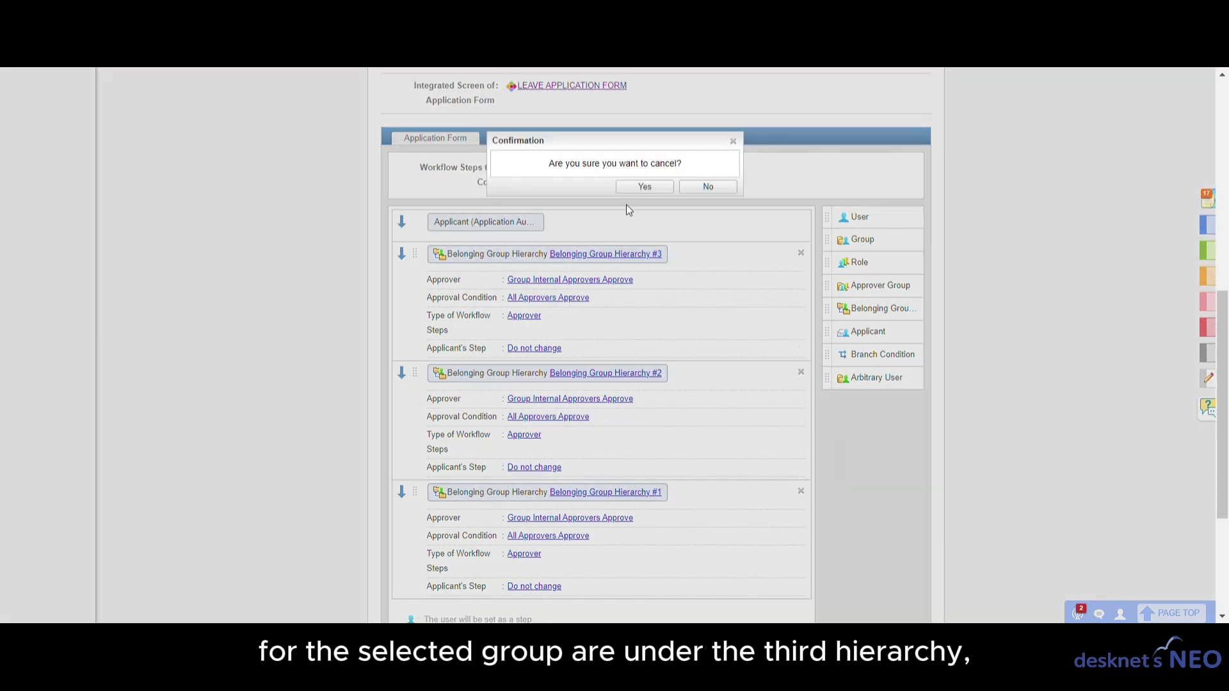
click(645, 187)
click(801, 373)
click(647, 186)
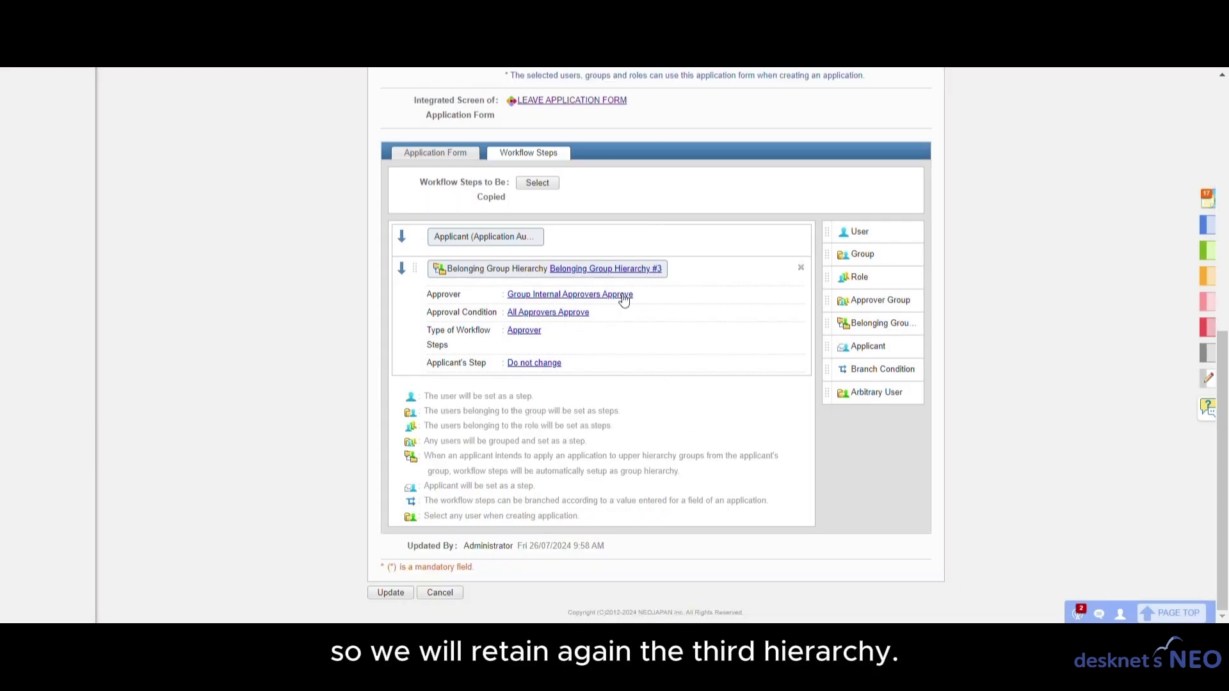
Set hierarchy #3 to Workflow Administrators in Selected Group Approve, More than or Equal to One Approver Approve, and Choose When Remanding.
click(616, 294)
click(442, 221)
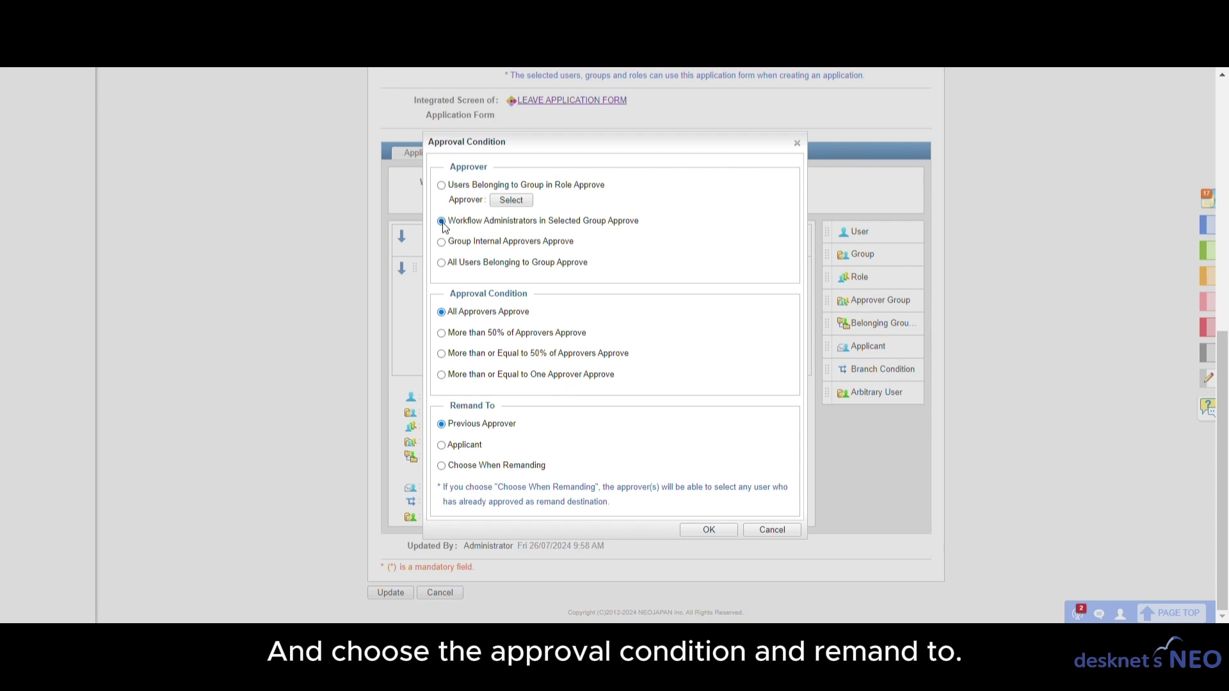
click(445, 376)
click(445, 515)
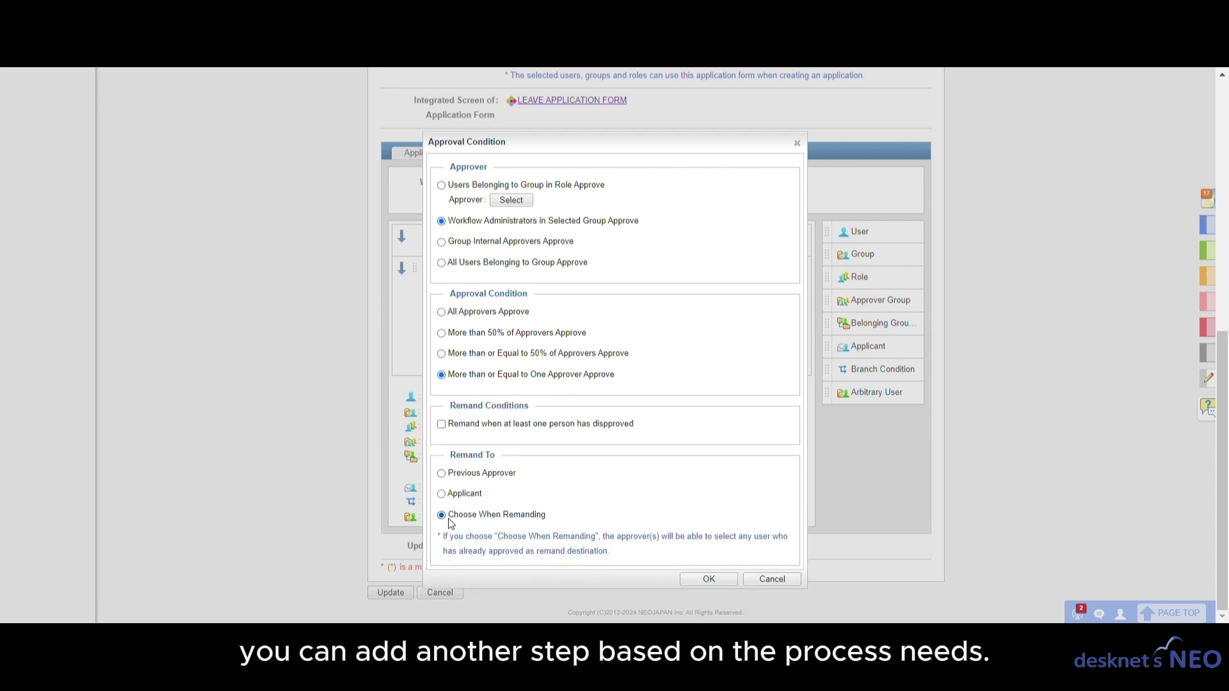
click(717, 577)
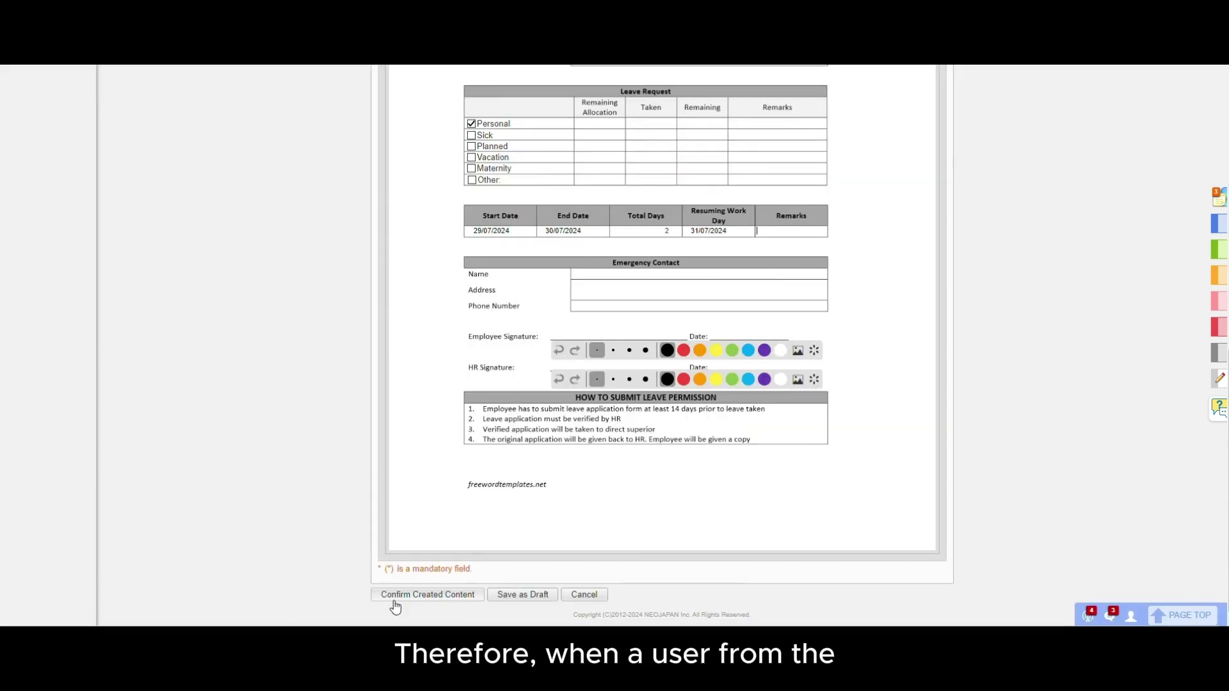
Confirm the filled-in leave application's content and create the application as the Accounting Assistant.
click(395, 599)
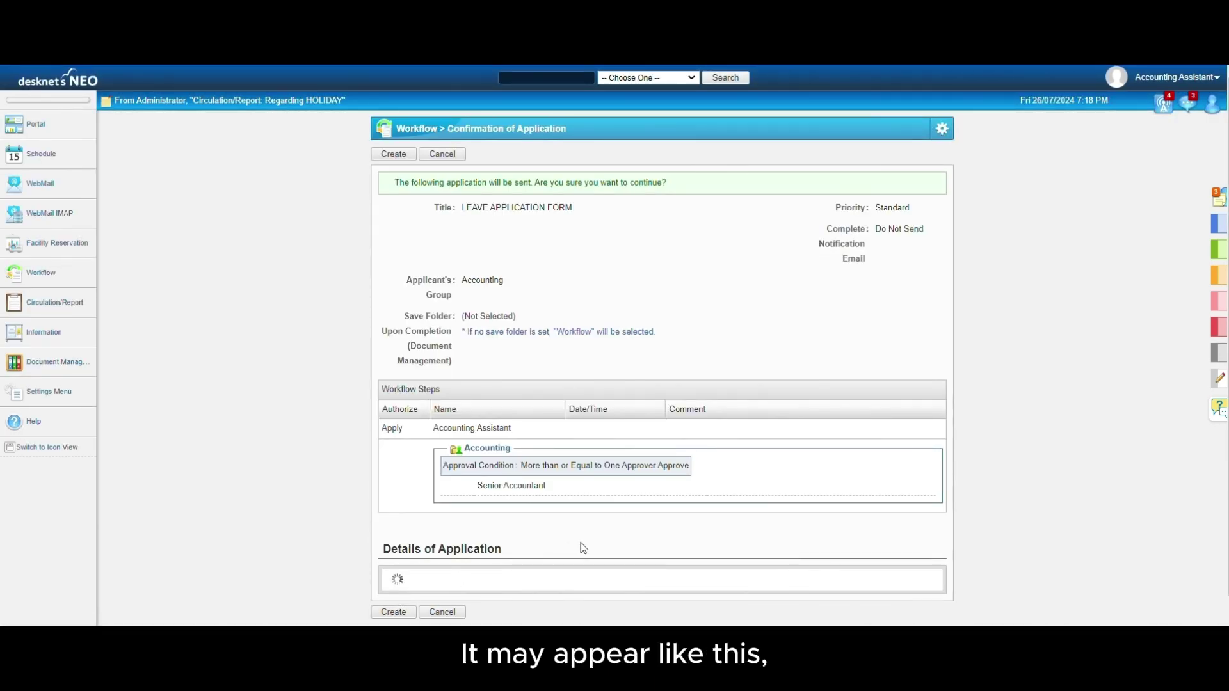
scroll(581, 543, down, 1)
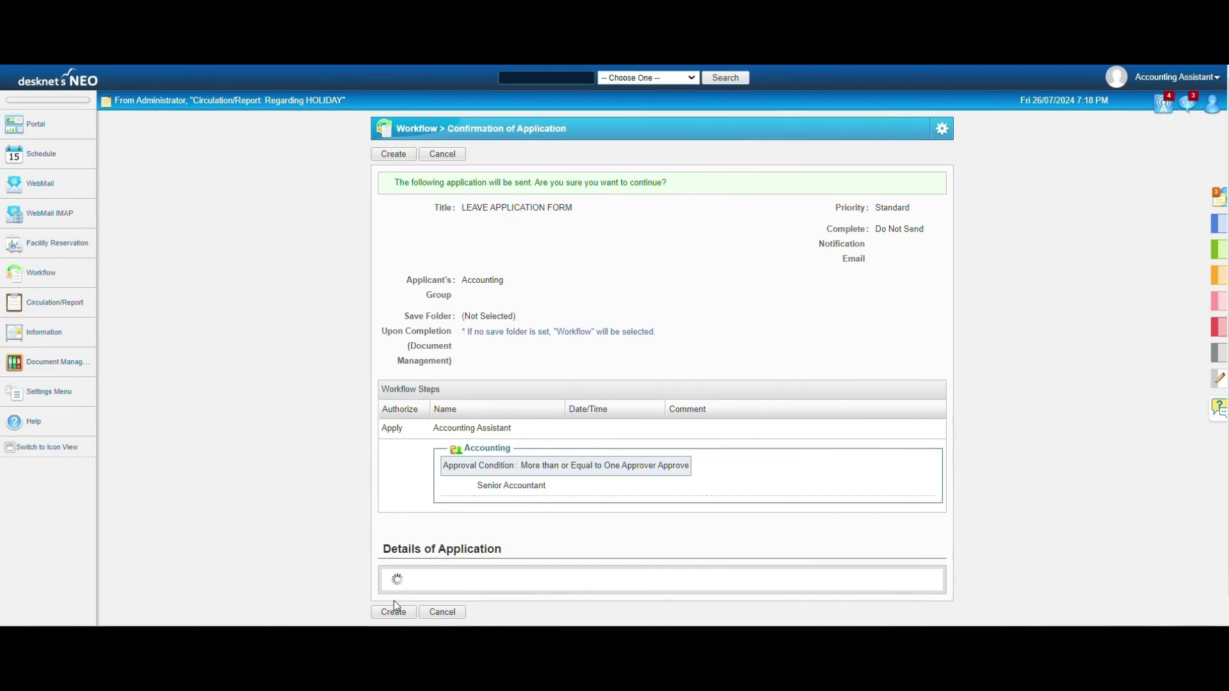
click(394, 608)
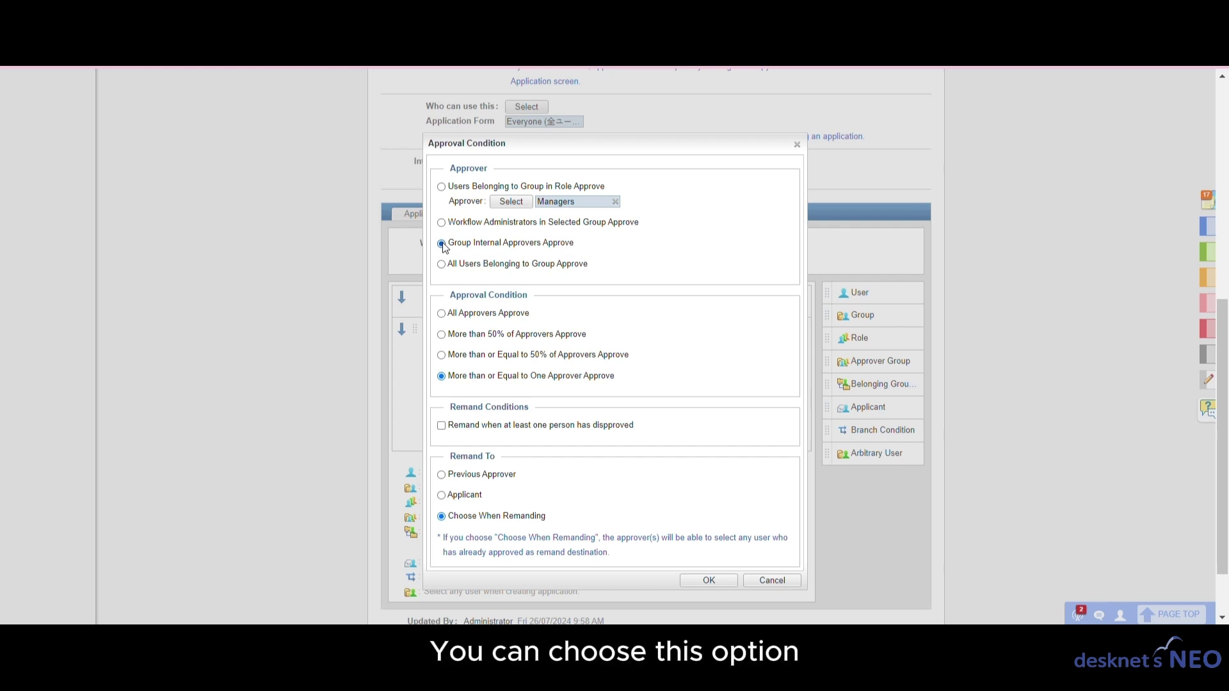
Leave the approval condition unchanged and open the Group Internal Approvers Settings of the Workflow application management.
click(772, 580)
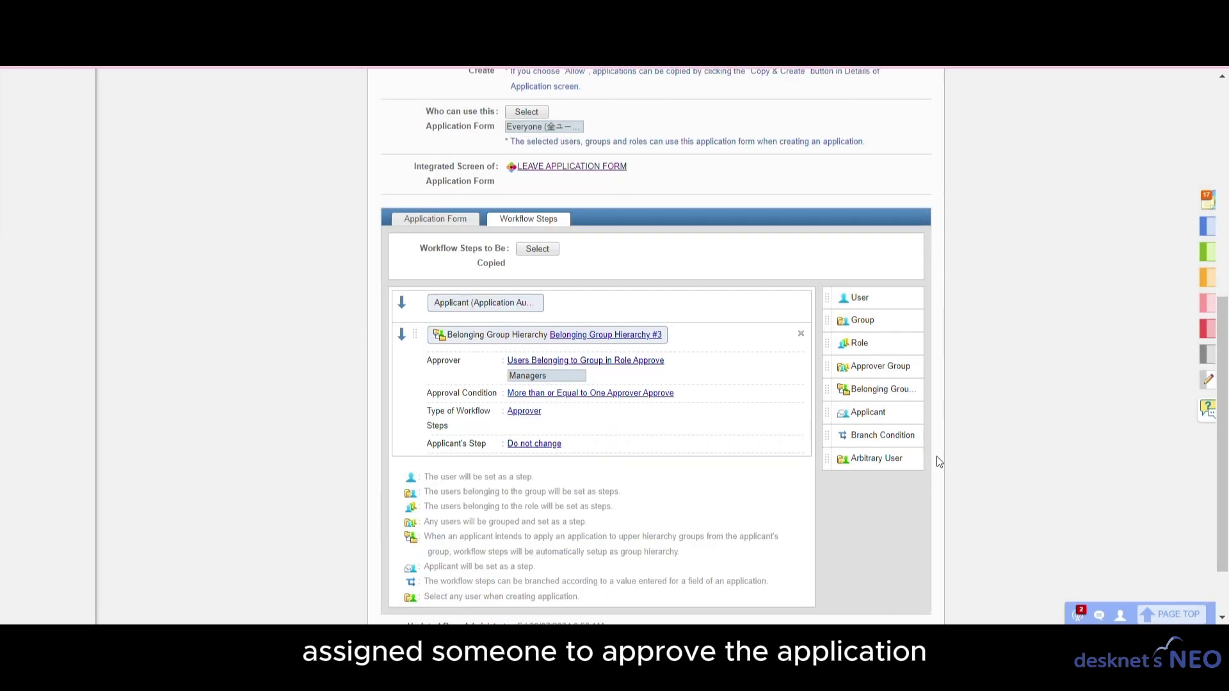
scroll(945, 116, up, 7)
click(933, 132)
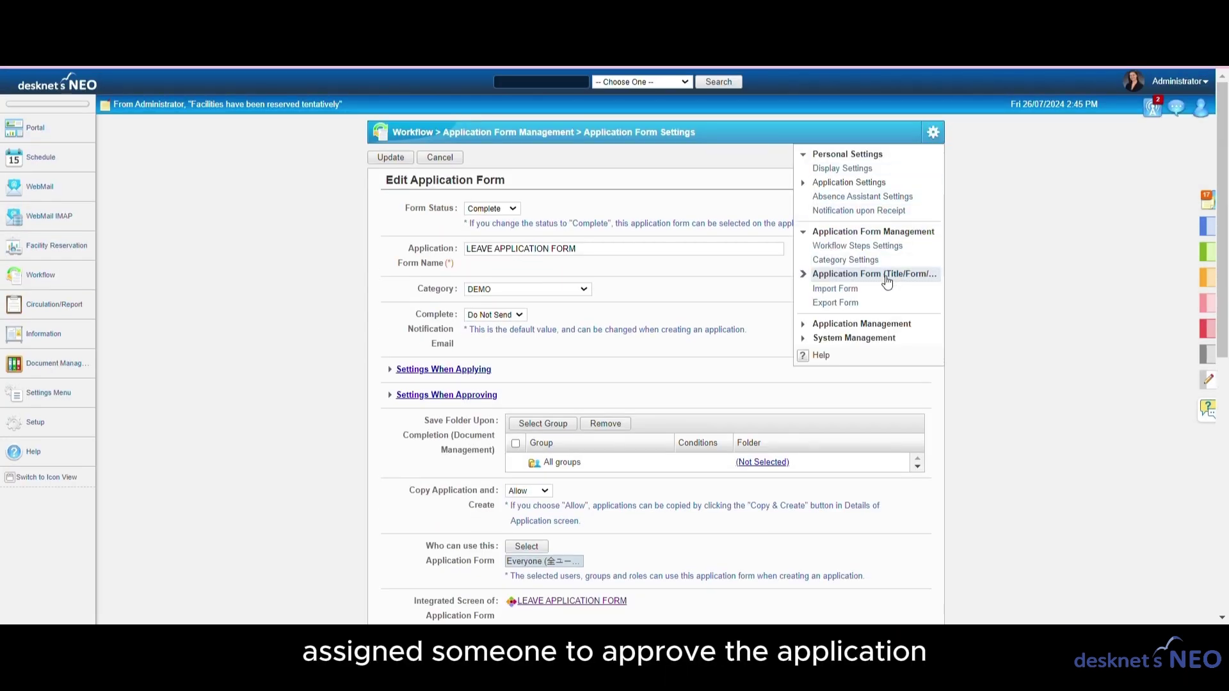
click(865, 323)
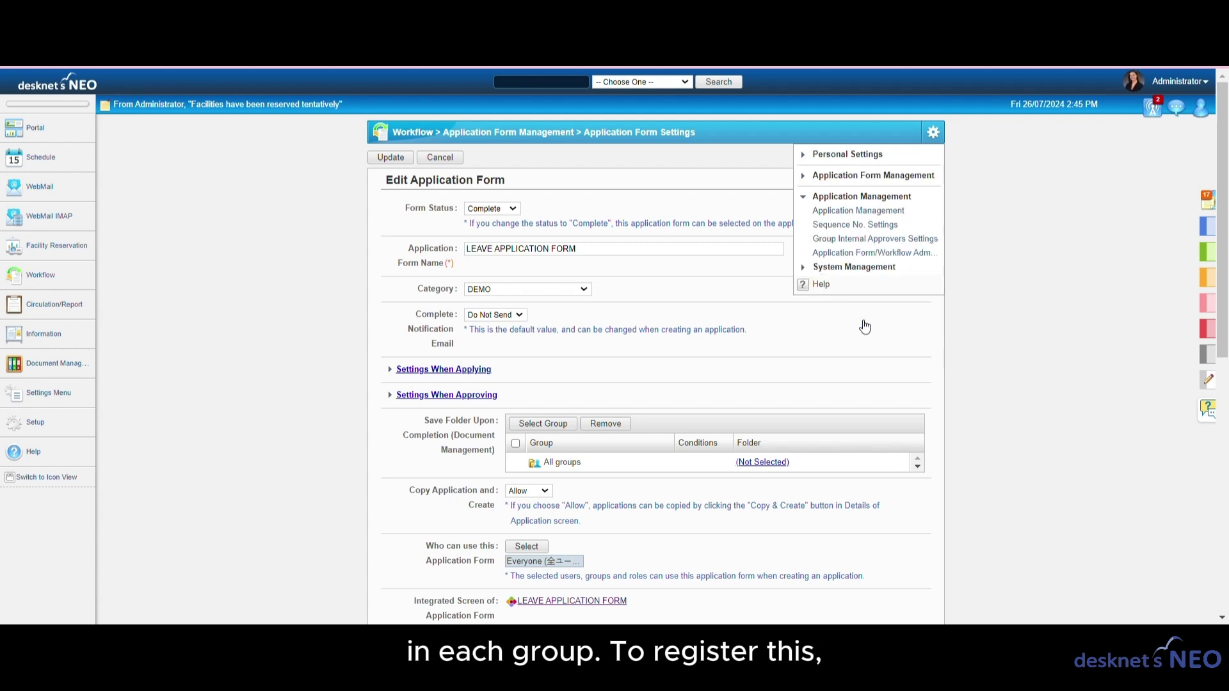
click(856, 240)
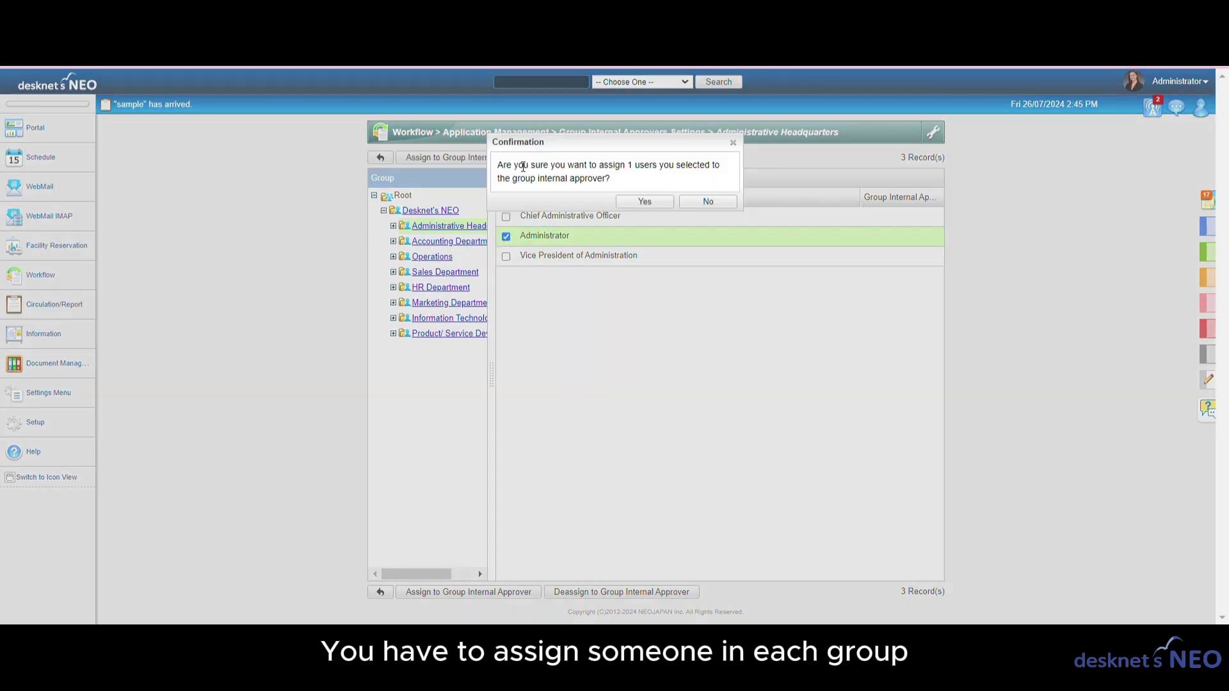
Assign the Administrator as Administrative Headquarters' group internal approver and choose a Finance group member for the same assignment.
click(639, 202)
click(393, 242)
click(435, 257)
click(506, 336)
click(469, 157)
click(699, 203)
Assign the Accounting Manager and the Senior Accountant as group internal approvers of the Accounting group.
click(441, 272)
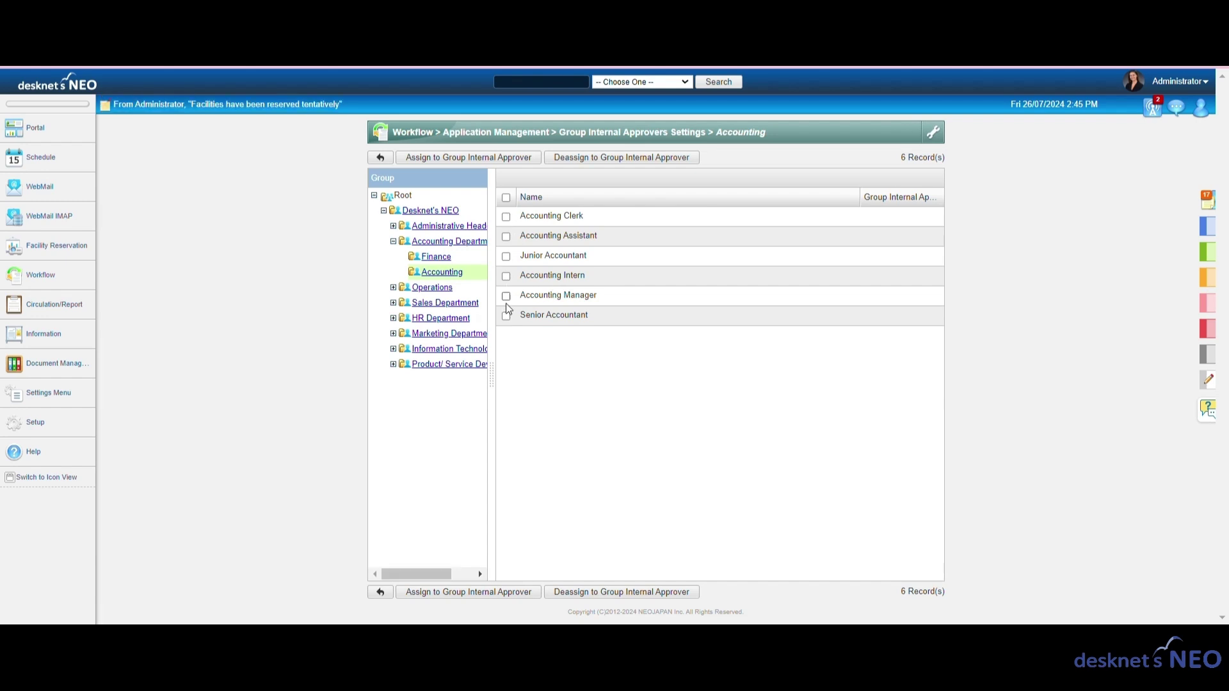
click(505, 296)
click(505, 315)
click(468, 158)
click(639, 202)
Select members of the Operations department's Internal group as candidates for group internal approver.
click(393, 288)
click(435, 303)
click(506, 276)
click(506, 236)
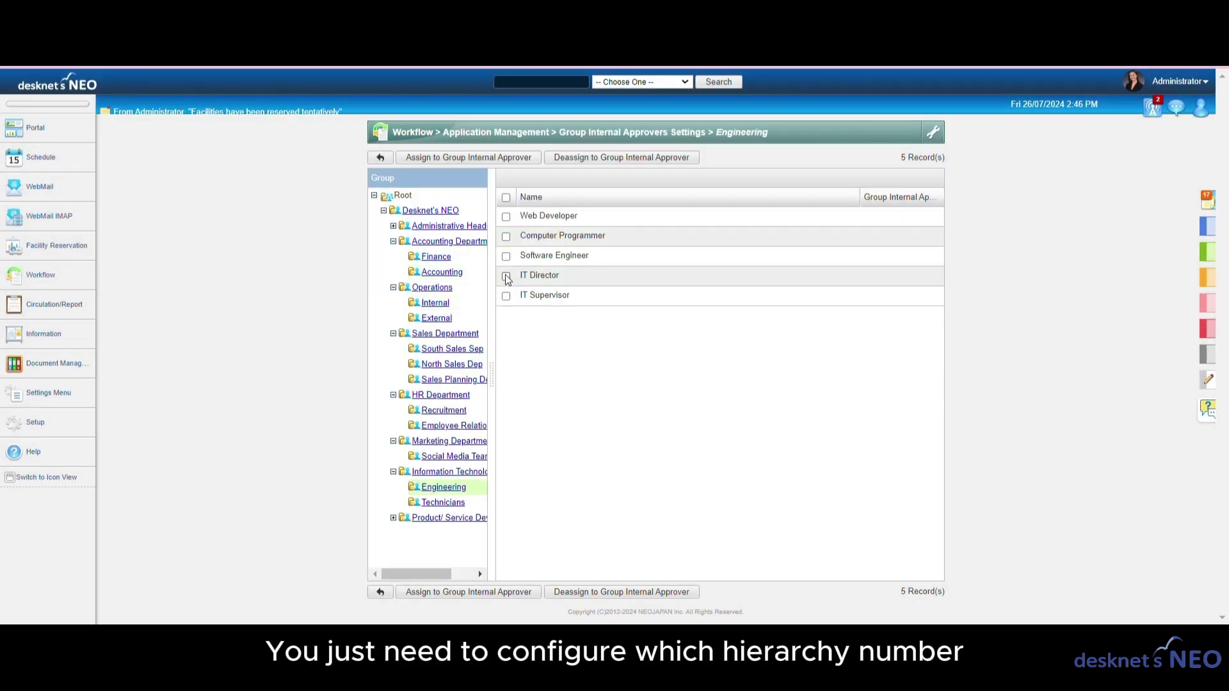
Assign the IT Director and the IT Supervisor as group internal approvers of the Engineering group.
click(505, 275)
click(506, 296)
click(468, 157)
click(637, 199)
Assign the third listed member of the Technicians group as its group internal approver.
click(442, 503)
click(506, 256)
click(469, 158)
click(638, 200)
Assign the first, second and fourth listed members of Product/Service Development's Internal group as group internal approvers.
click(442, 518)
click(435, 533)
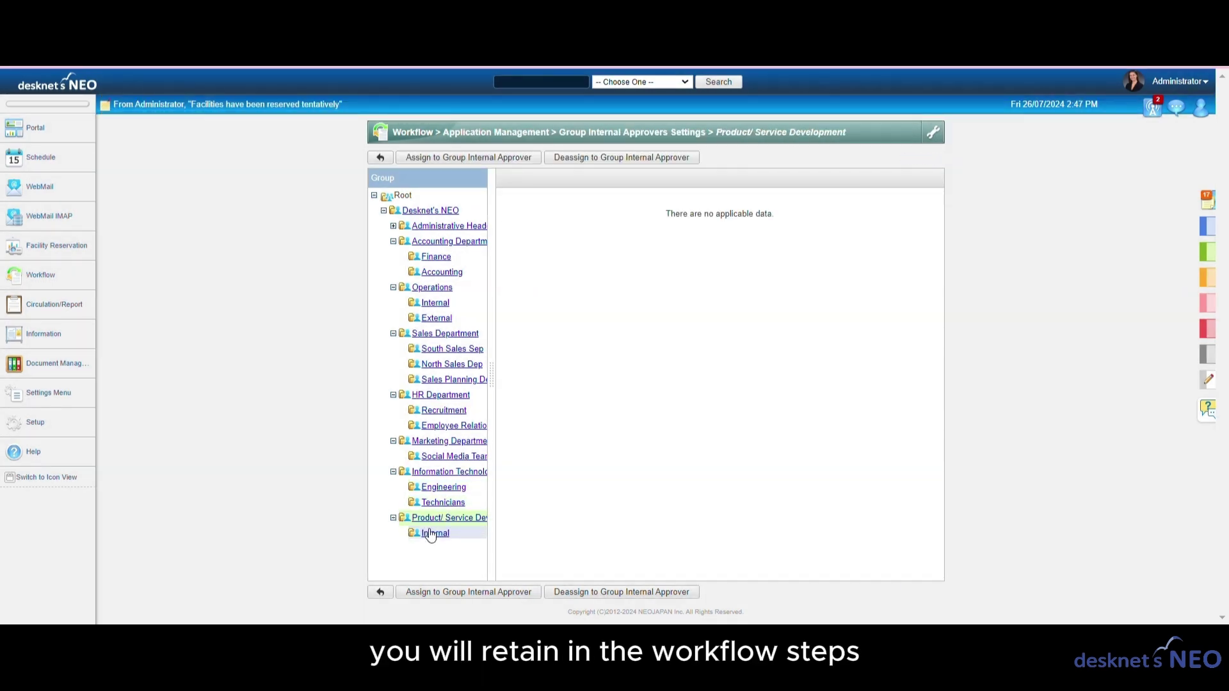
click(506, 216)
click(505, 237)
click(505, 276)
click(469, 157)
click(637, 199)
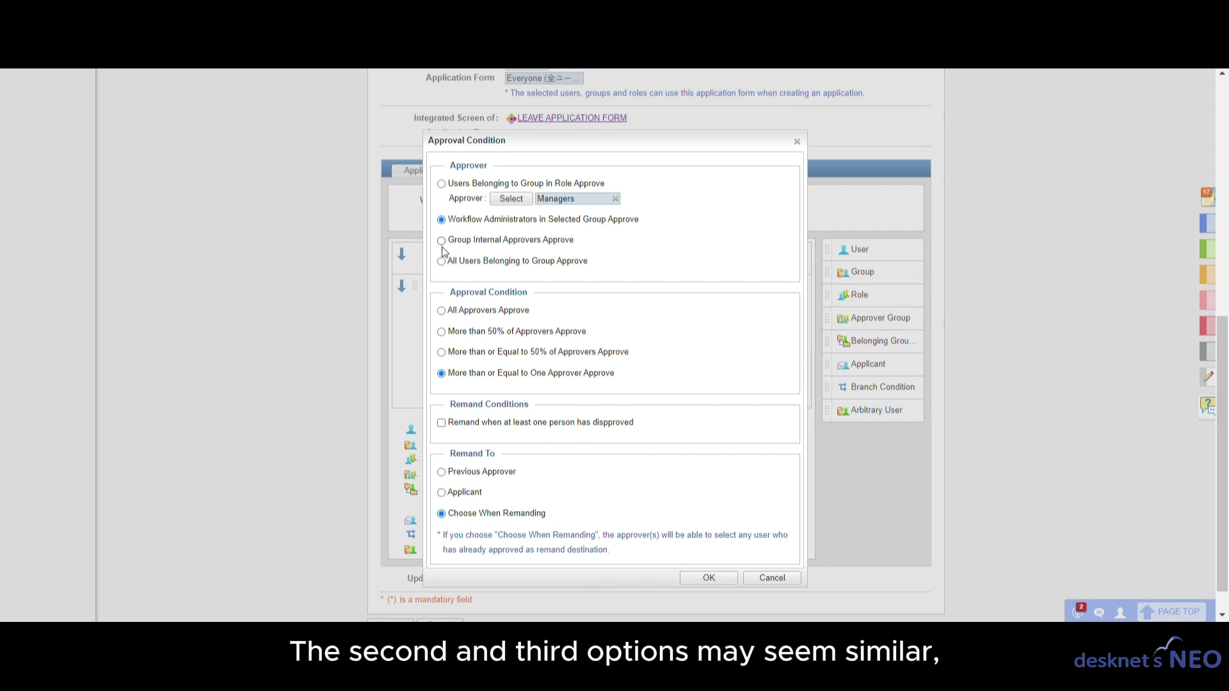
Compare the workflow administrator and internal approver options, and set the step's approver to Group Internal Approvers Approve.
click(441, 241)
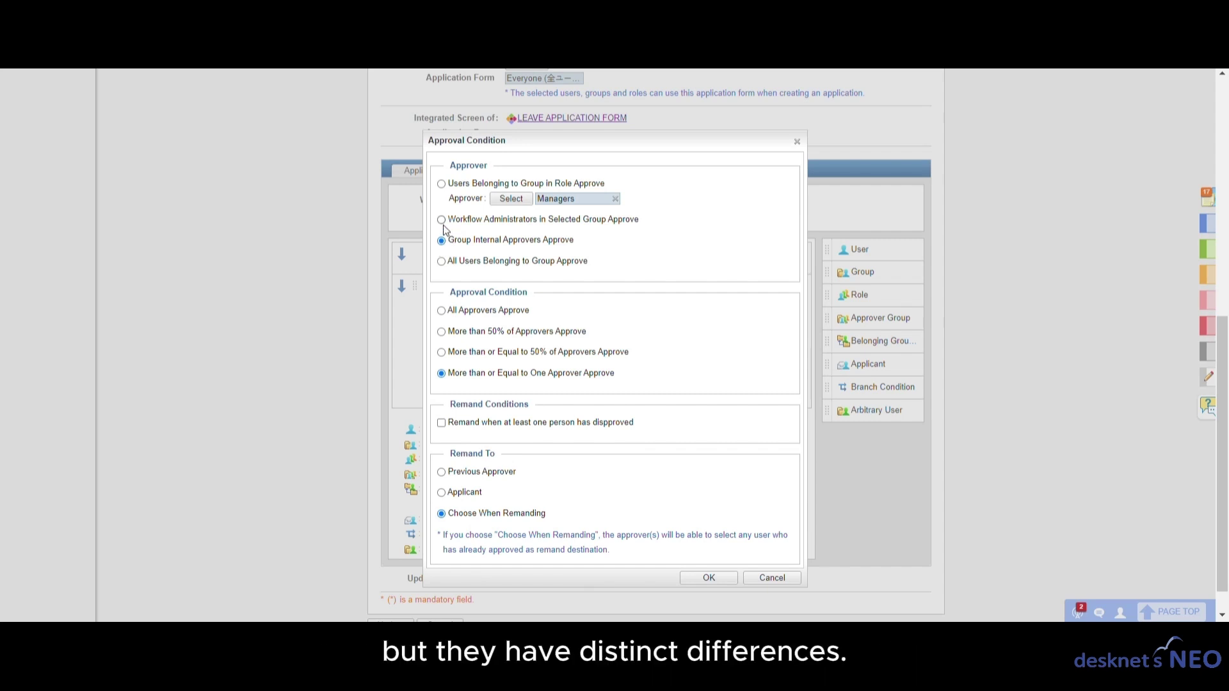
click(441, 219)
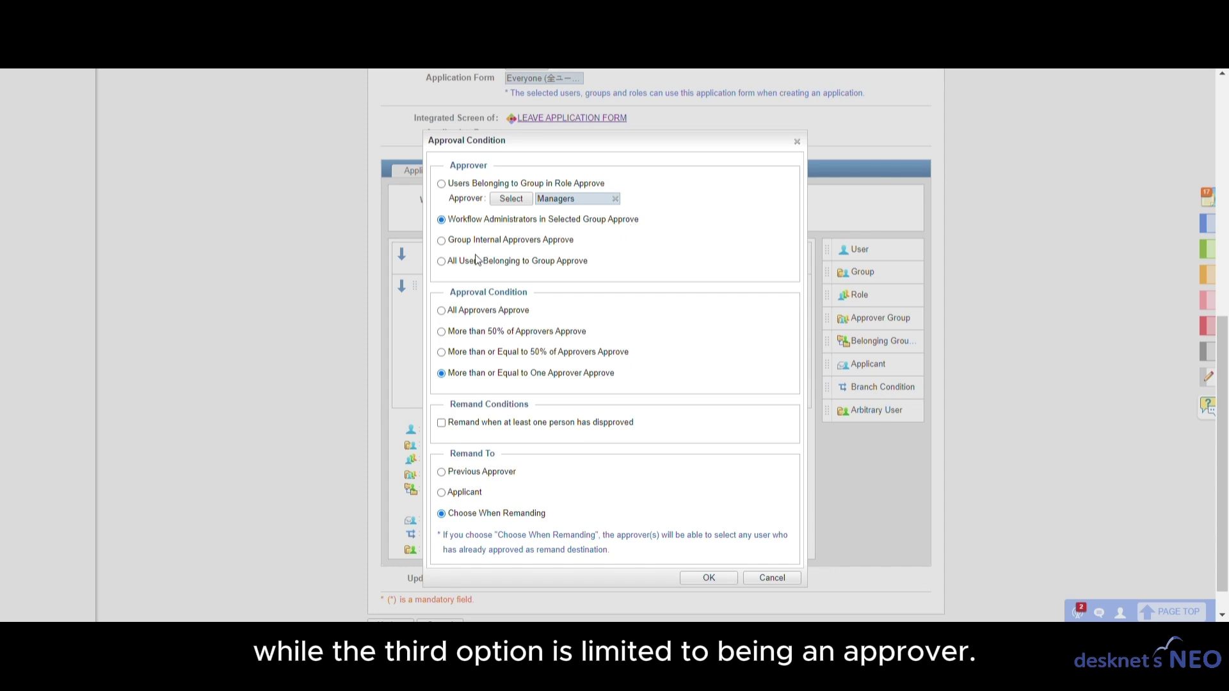
click(448, 240)
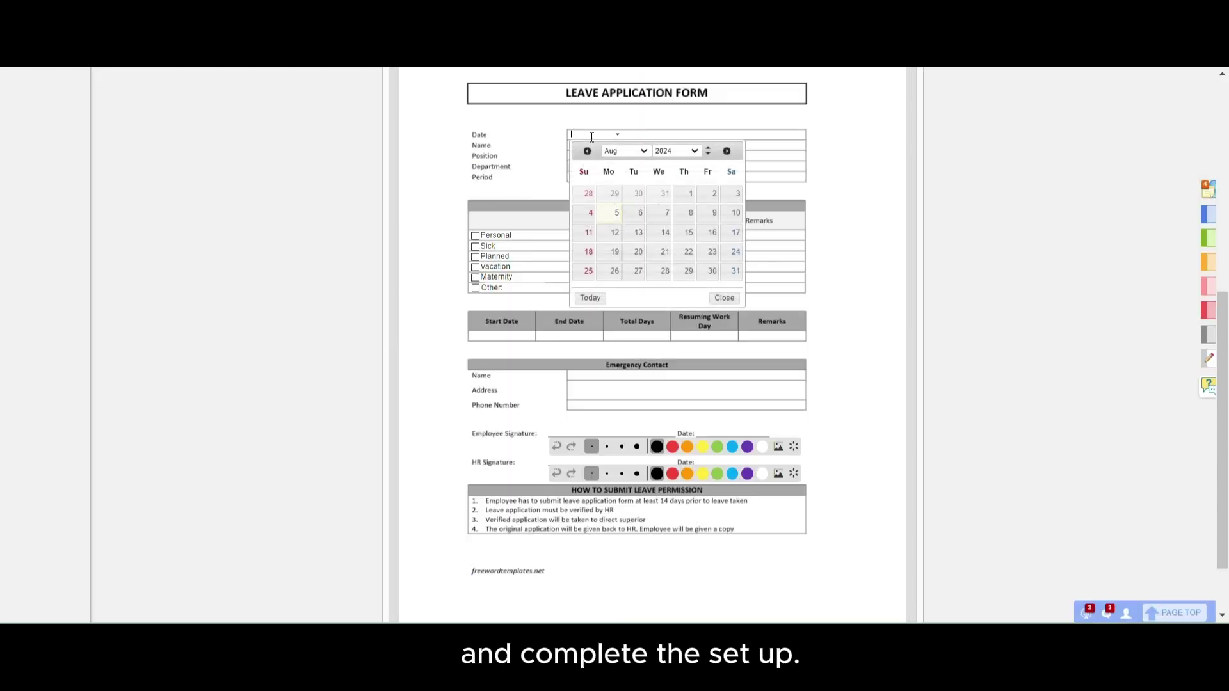
Fill in the leave form with date 05/08/2024, the applicant's full name and position Junior recruiter, and proceed to its confirmation.
click(616, 213)
click(590, 144)
text(John Smith)
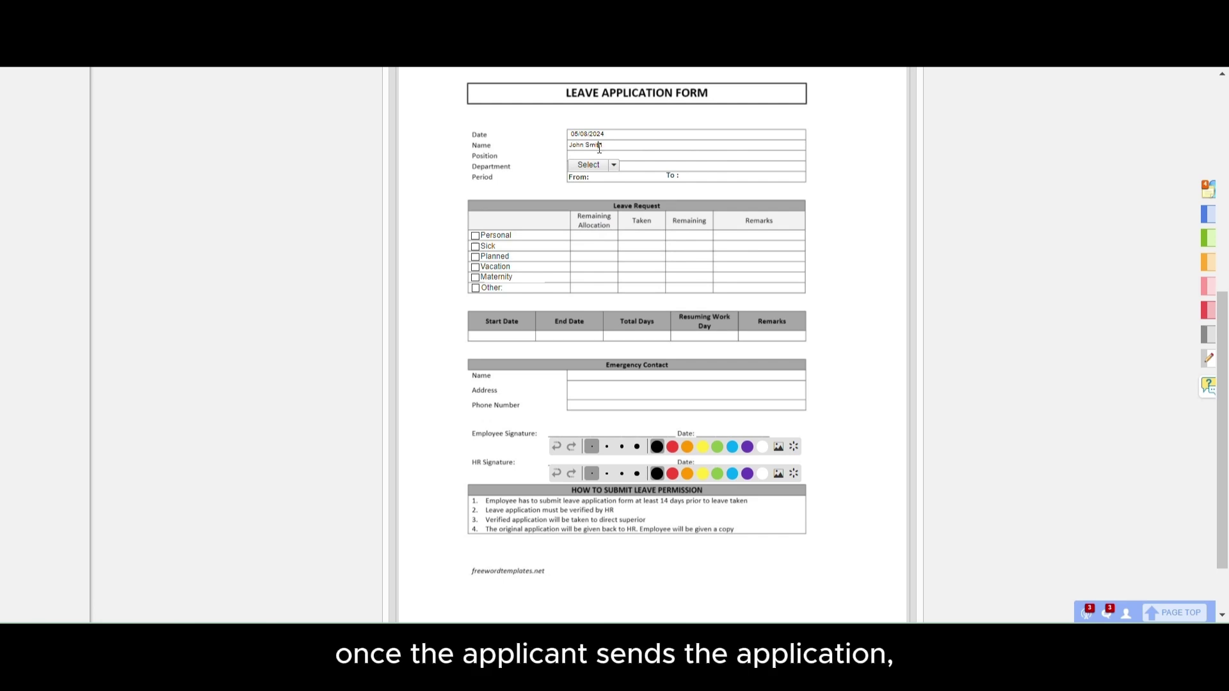
click(599, 153)
text(Junior recruiter)
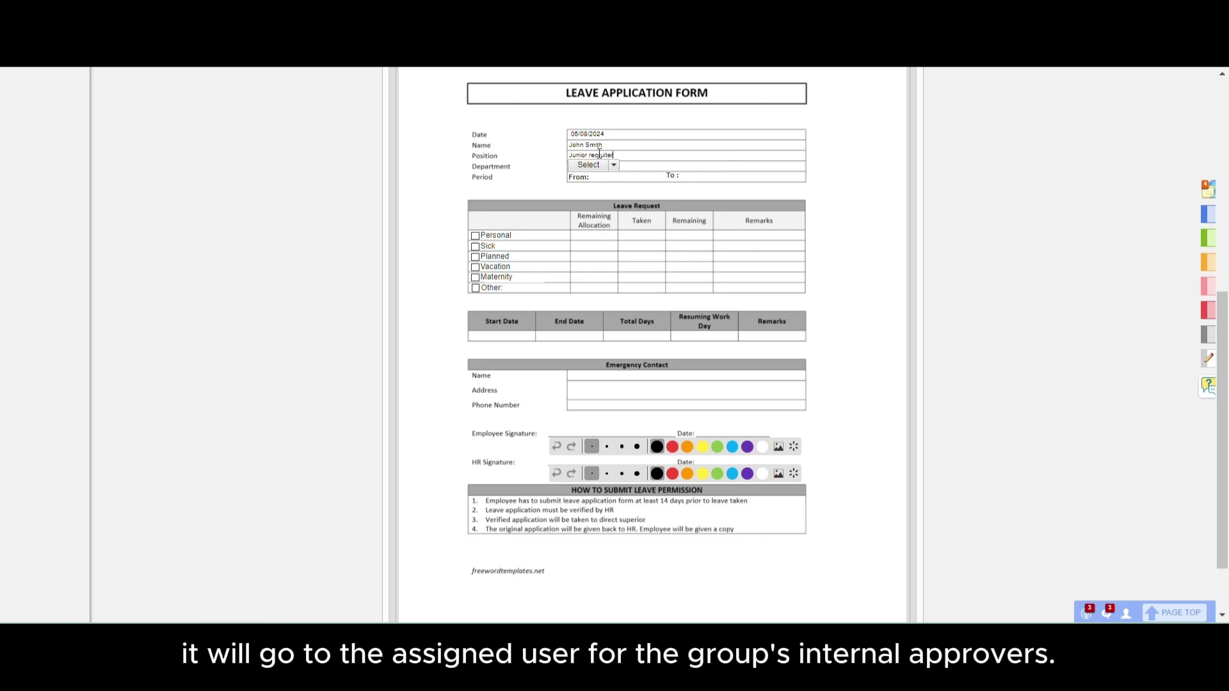
scroll(424, 576, down, 2)
click(424, 592)
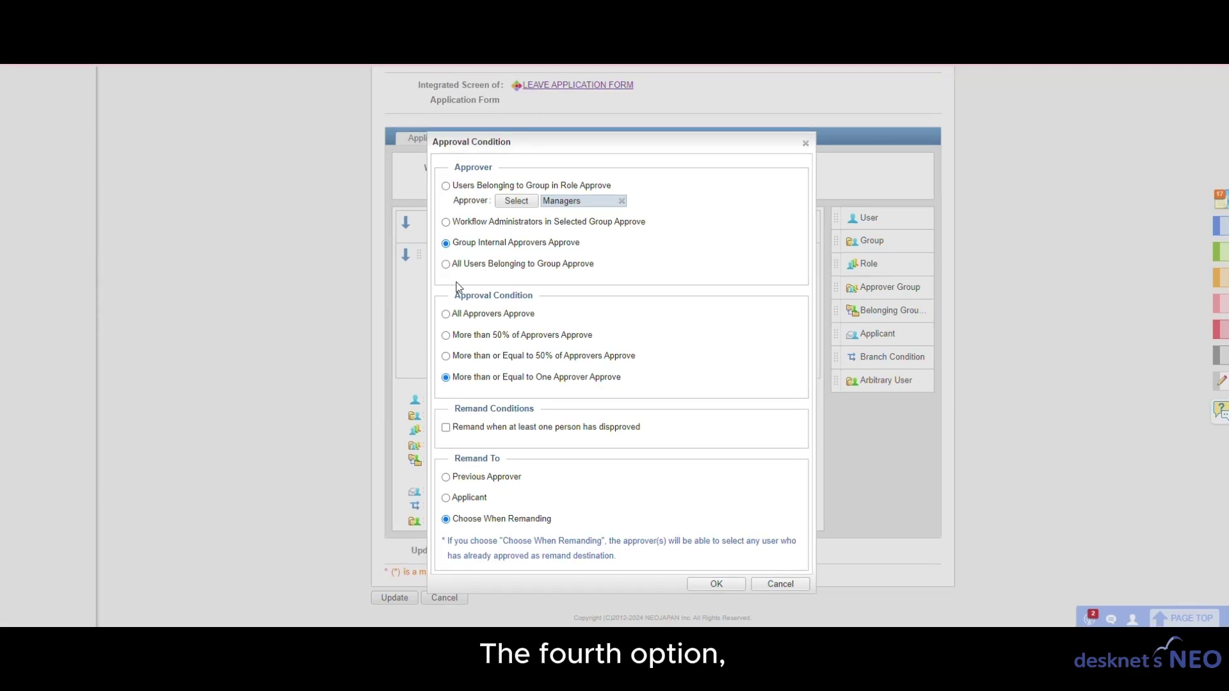
Set the workflow step's approver to All Users Belonging to Group Approve.
click(446, 265)
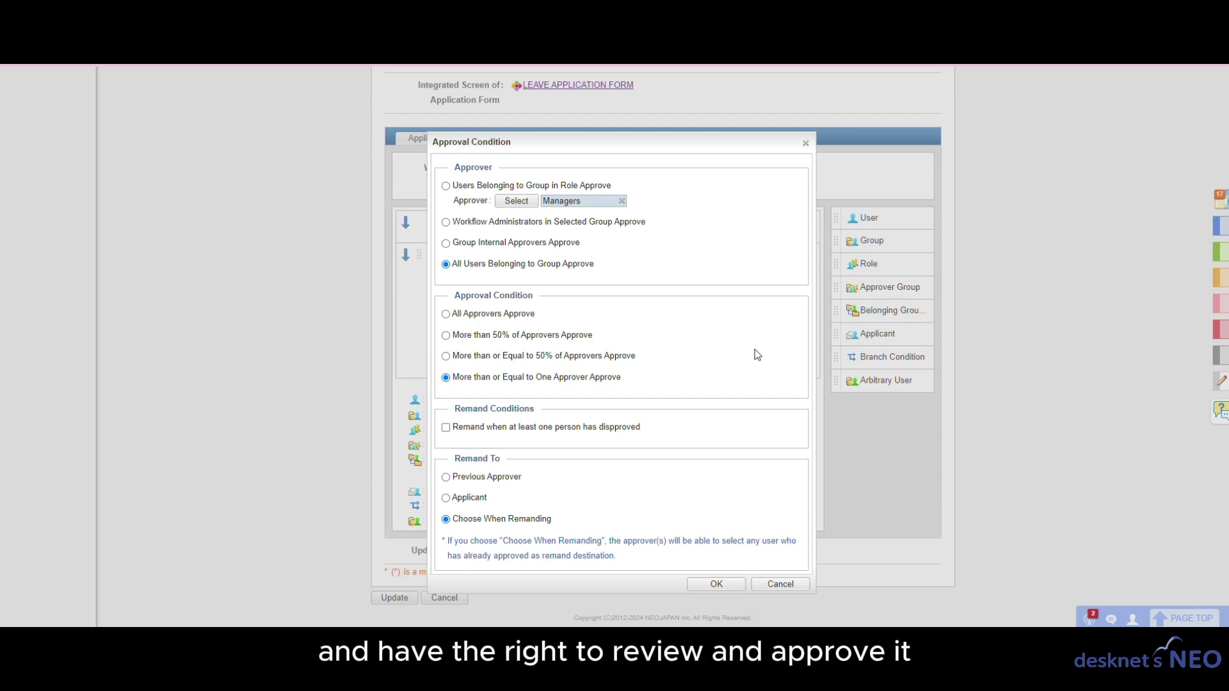
Try out the four approval conditions for the step, from All Approvers Approve to More than or Equal to One Approver Approve.
click(446, 314)
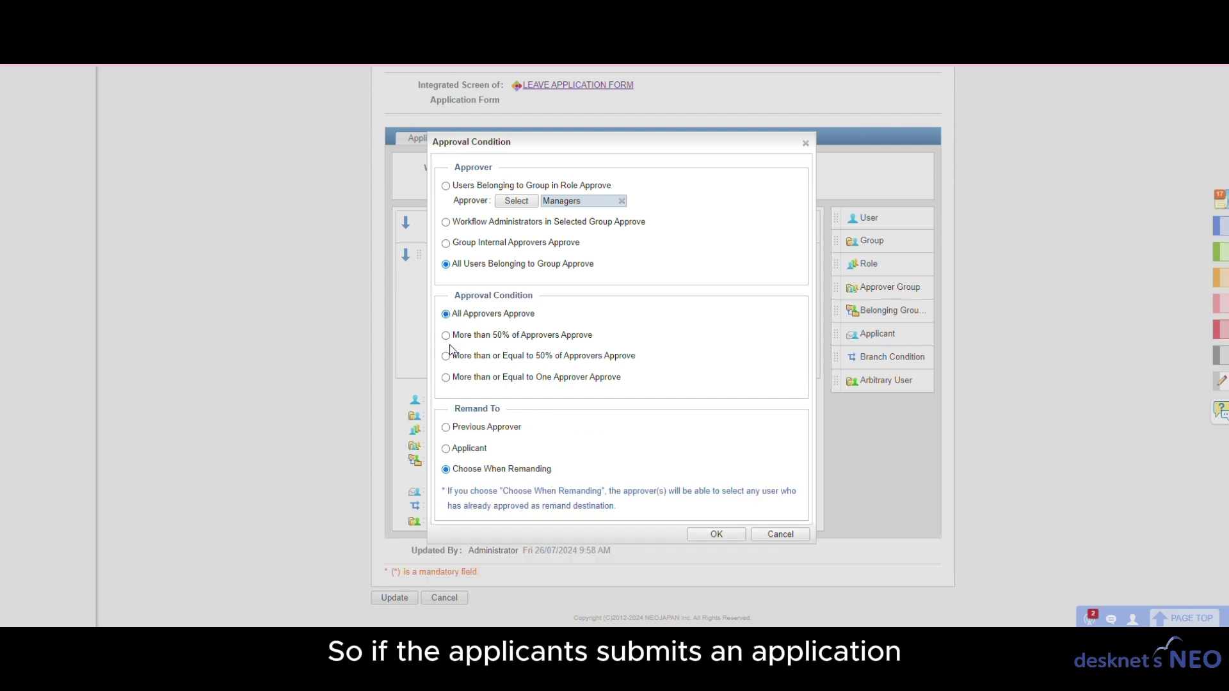
click(447, 335)
click(448, 356)
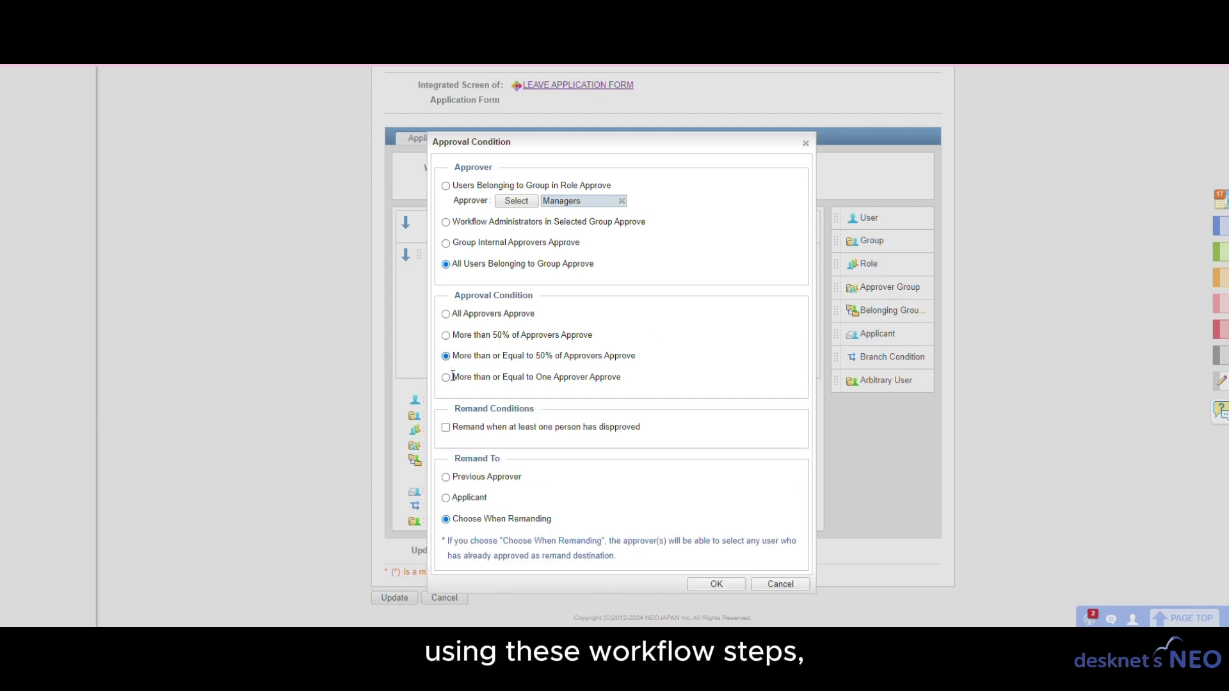
click(452, 378)
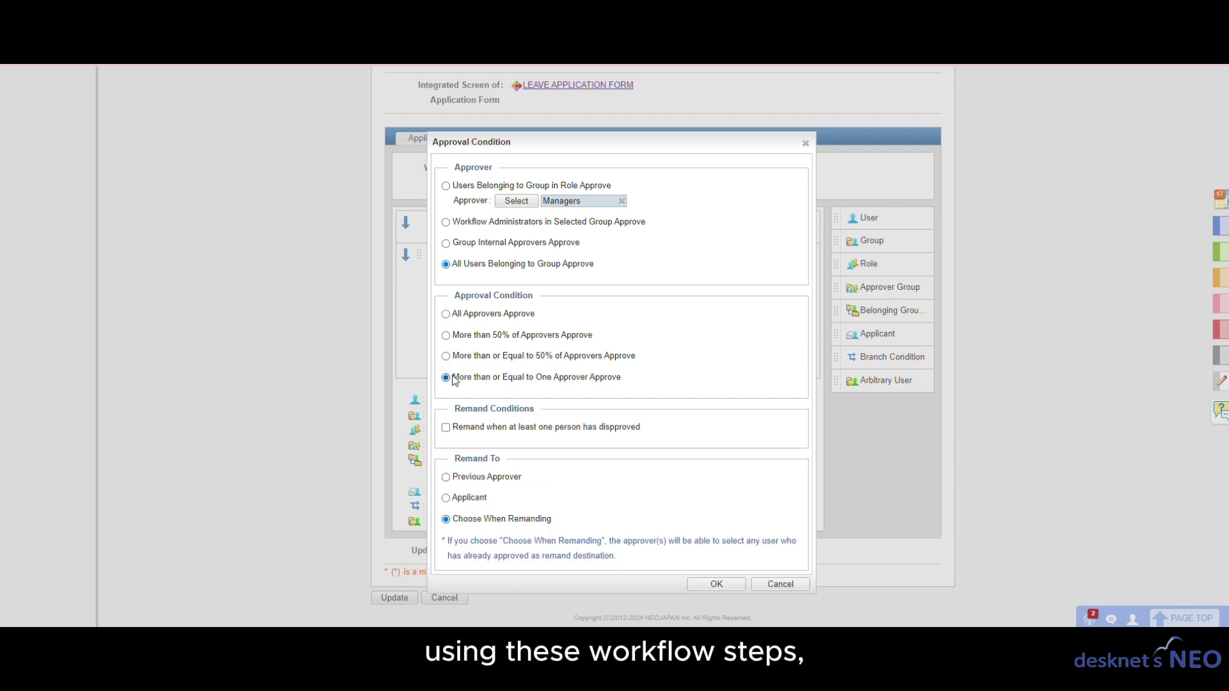
click(446, 314)
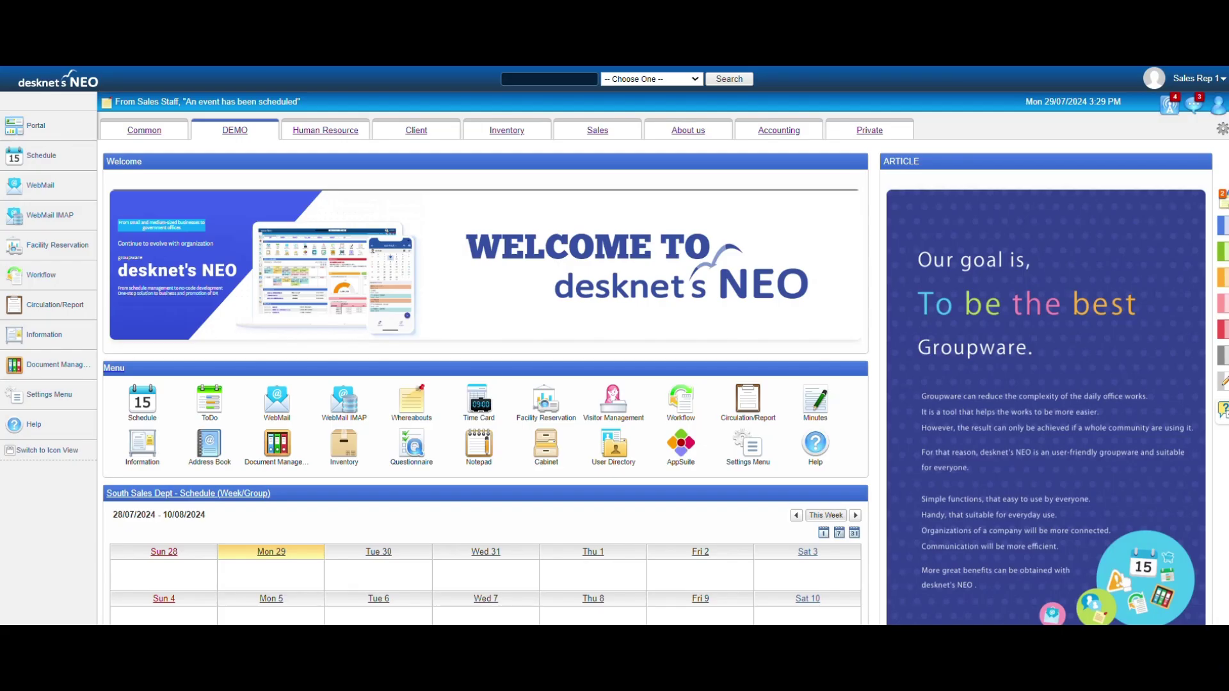
As the sales representative, create a new workflow application based on the LEAVE APPLICATION FORM in the DEMO category.
click(698, 415)
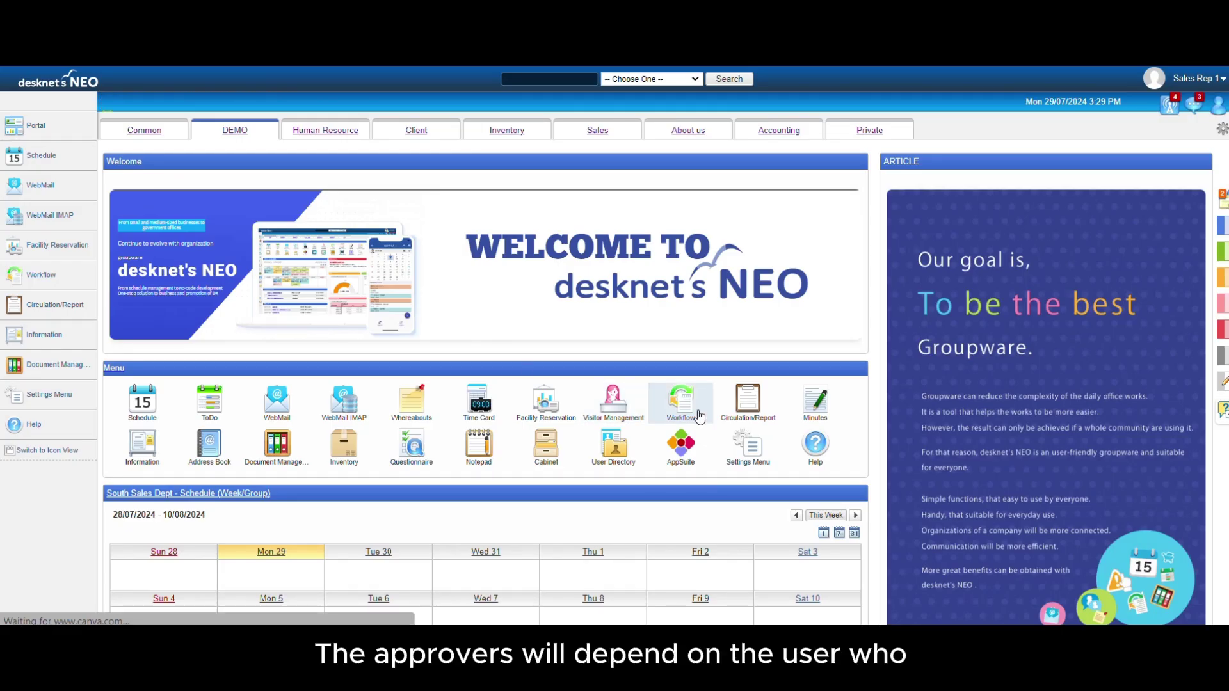
click(423, 155)
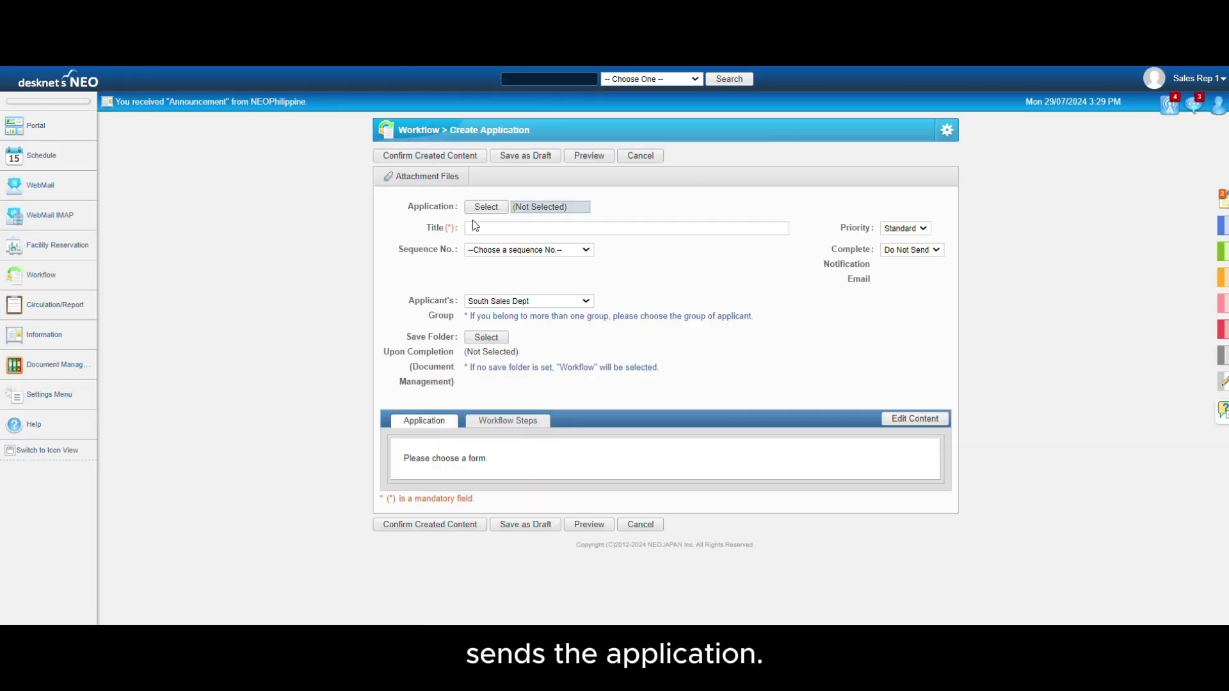
click(485, 208)
scroll(574, 364, down, 10)
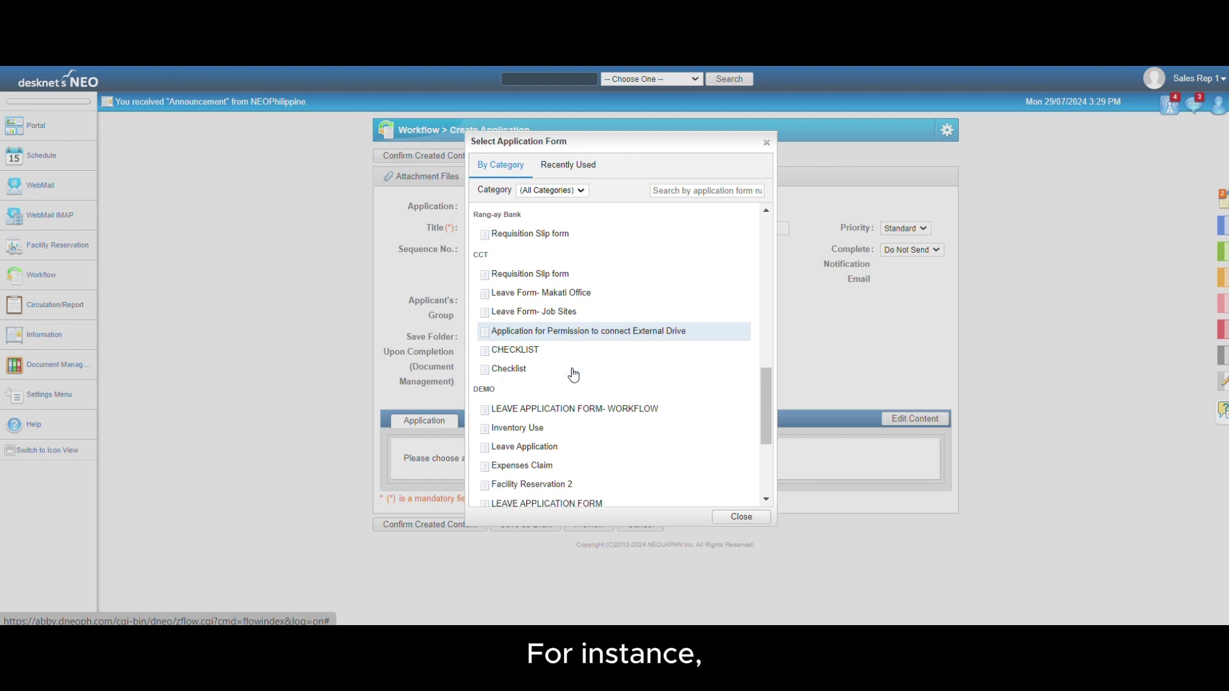
scroll(574, 363, down, 1)
click(576, 312)
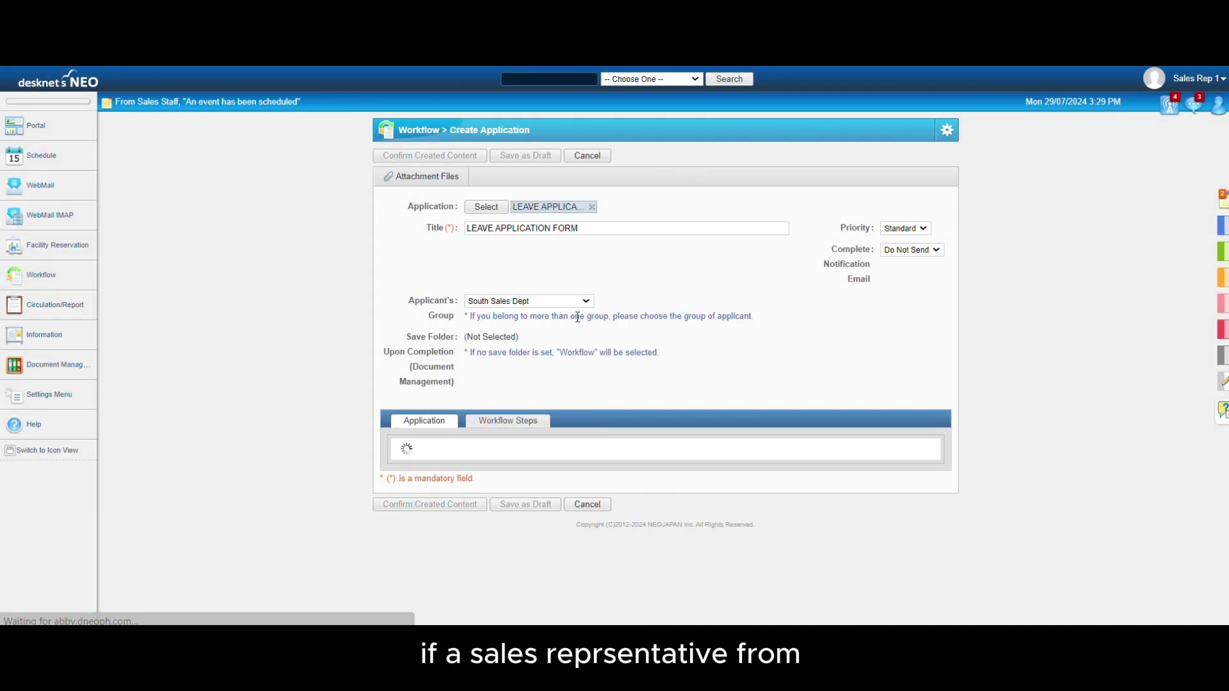
Fill in date 29/07/2024, the applicant's full name, position Sales representative, period 31/07/2024 to 01/08/2024 and Personal leave, and proceed to the confirmation.
scroll(578, 317, down, 5)
click(606, 277)
click(624, 424)
click(594, 289)
text(John Smith)
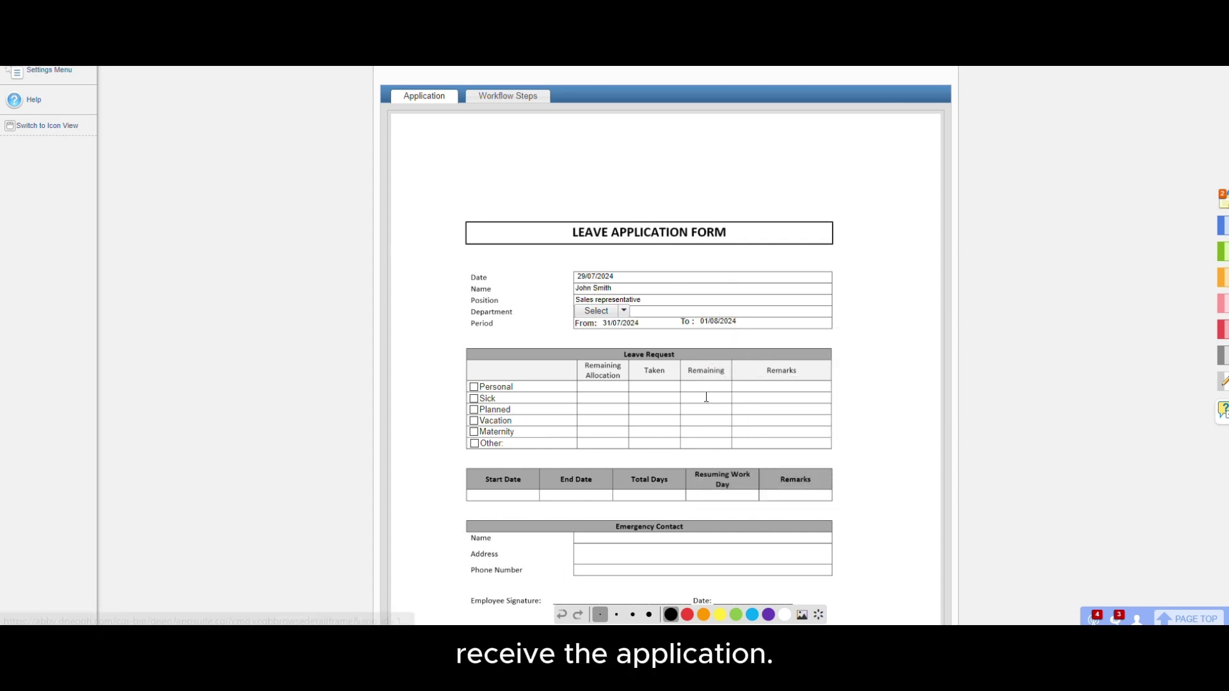
click(720, 320)
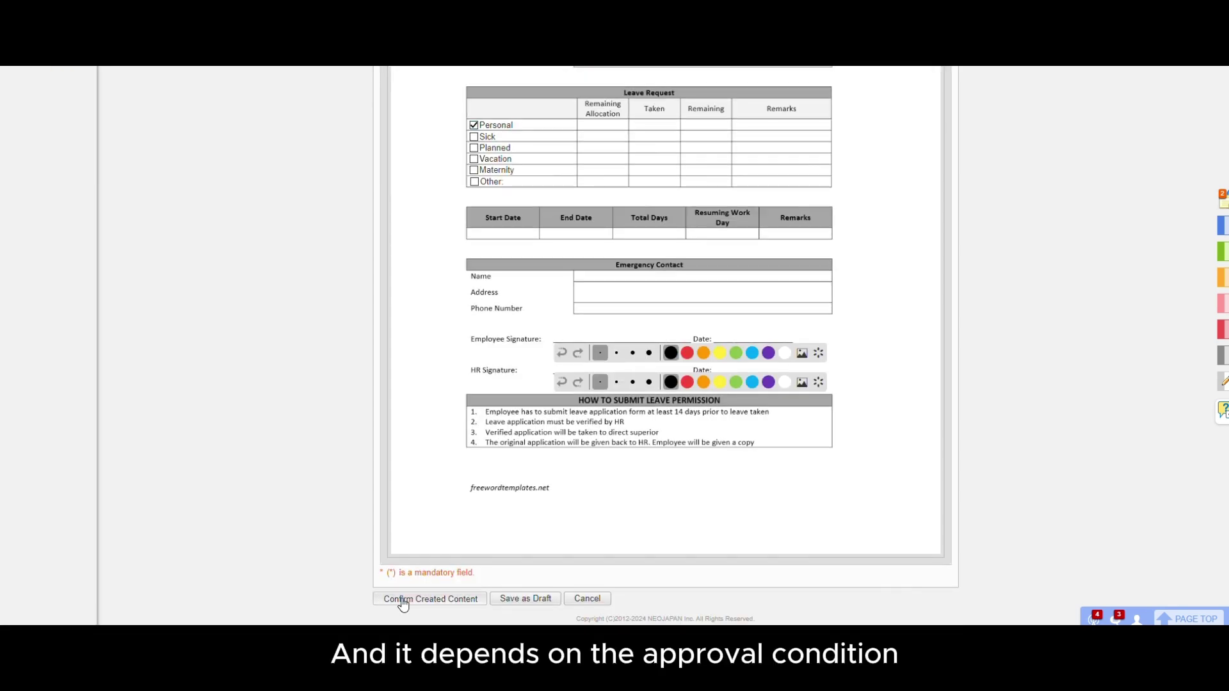
click(403, 599)
scroll(686, 468, down, 1)
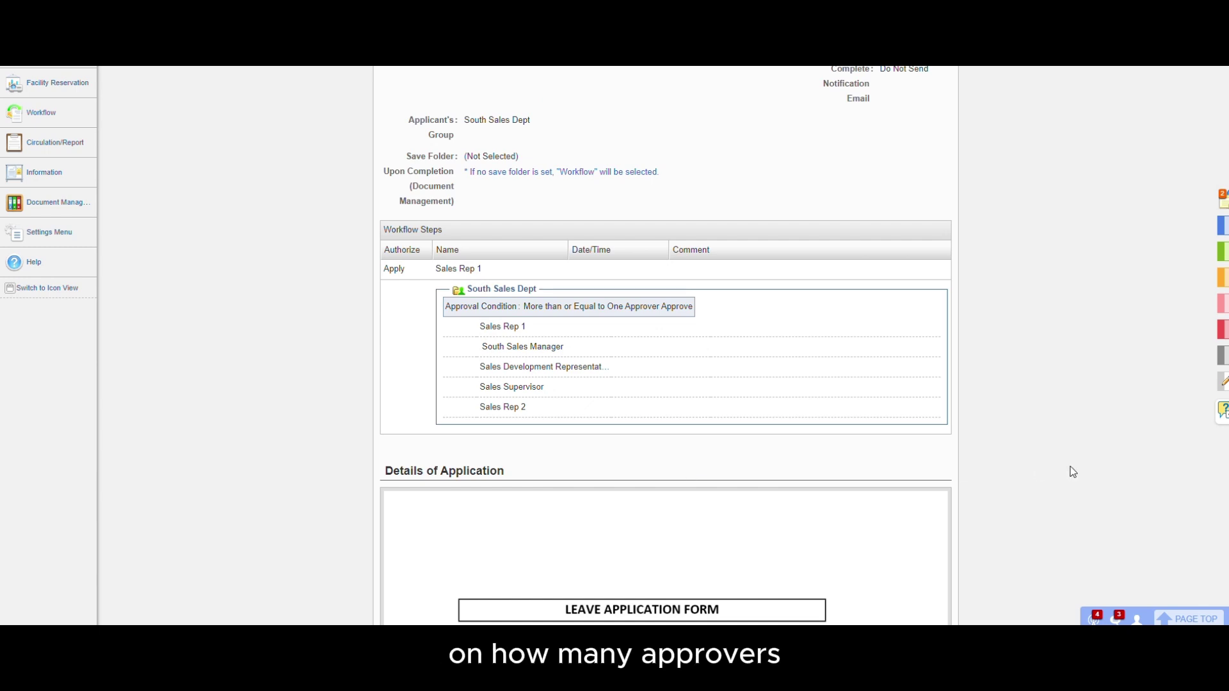